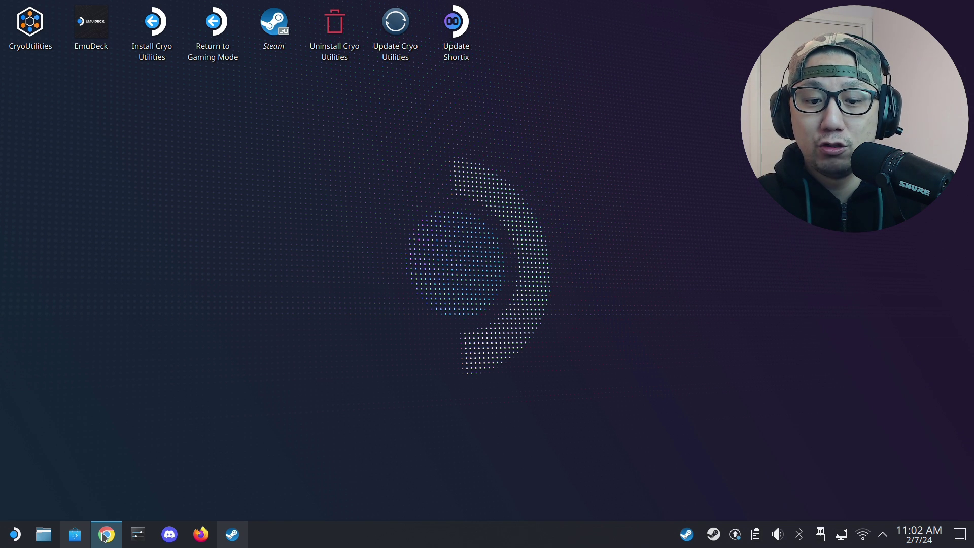
- Minimize the browser and open Dolphin at the Home folder
left_click(104, 537)
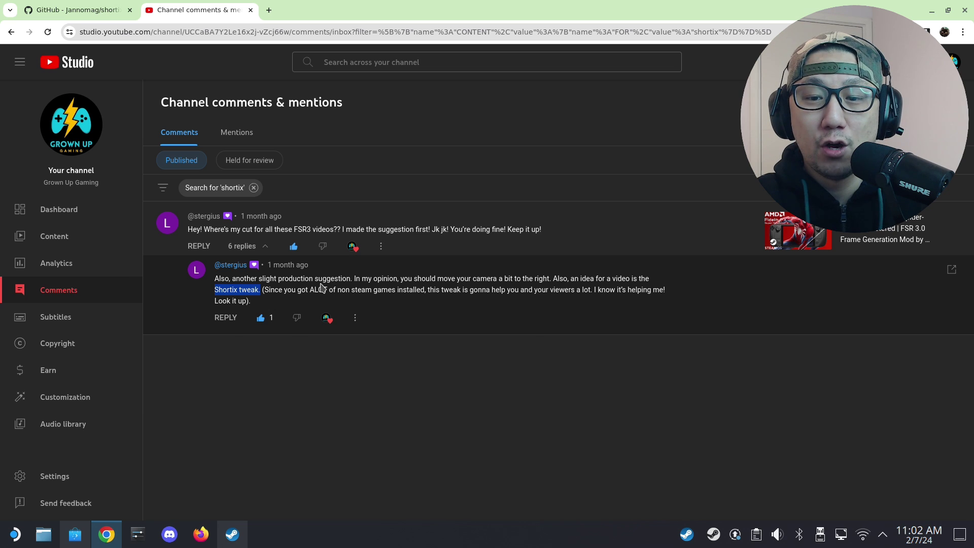
left_click(932, 11)
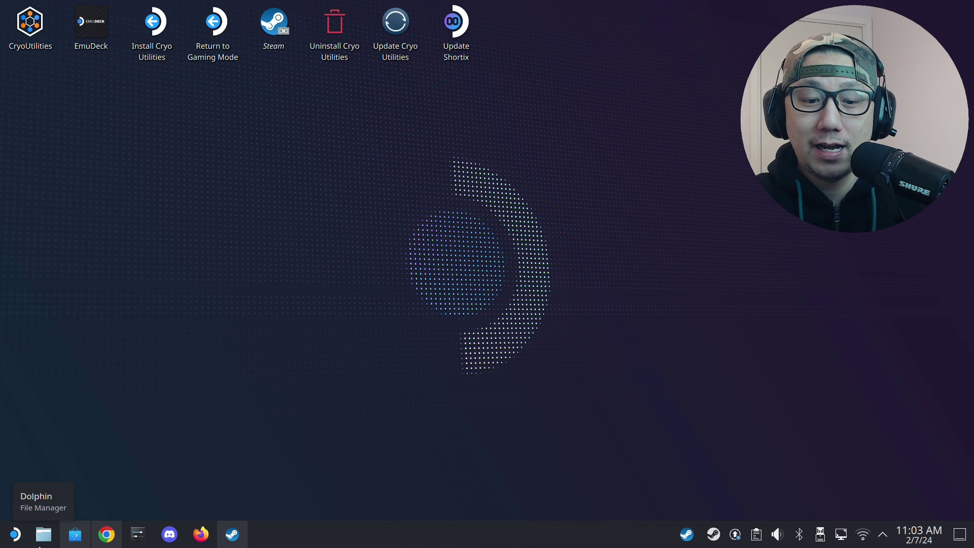
left_click(42, 537)
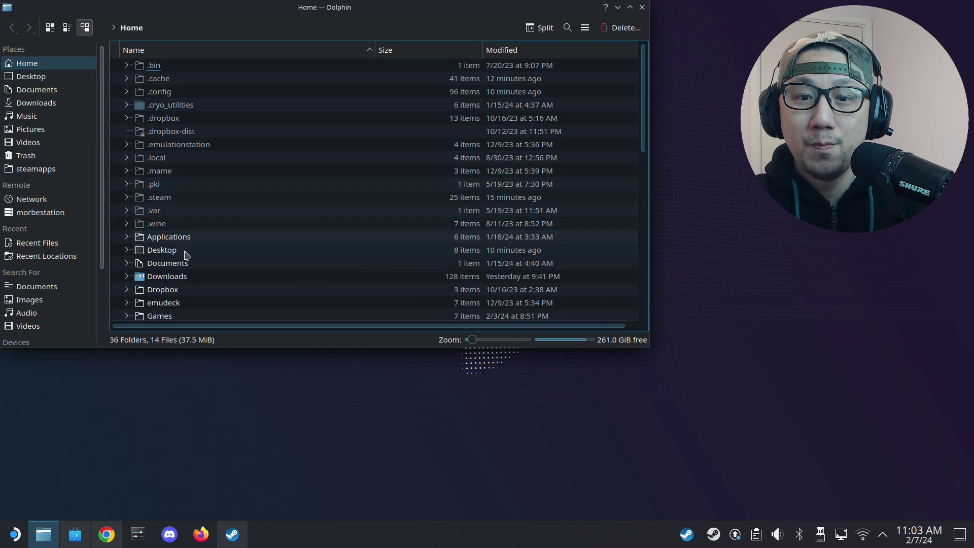
left_click(586, 29)
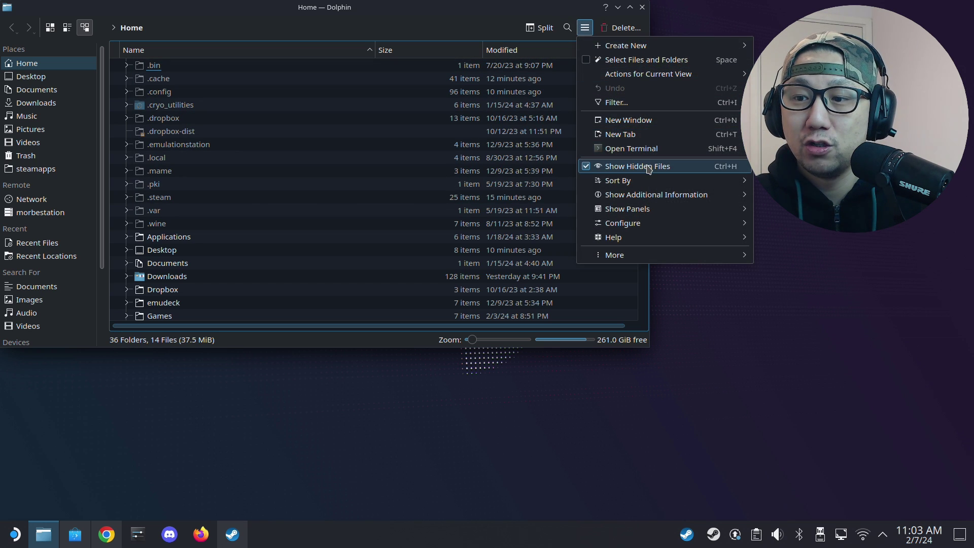
left_click(158, 201)
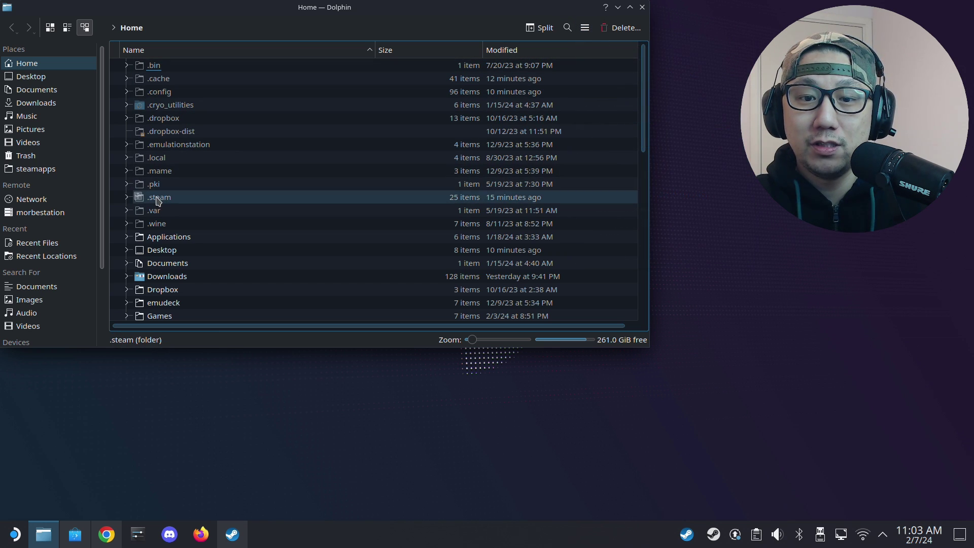
- Browse from .steam through steam and steamapps into the compatdata folder
double_click(158, 198)
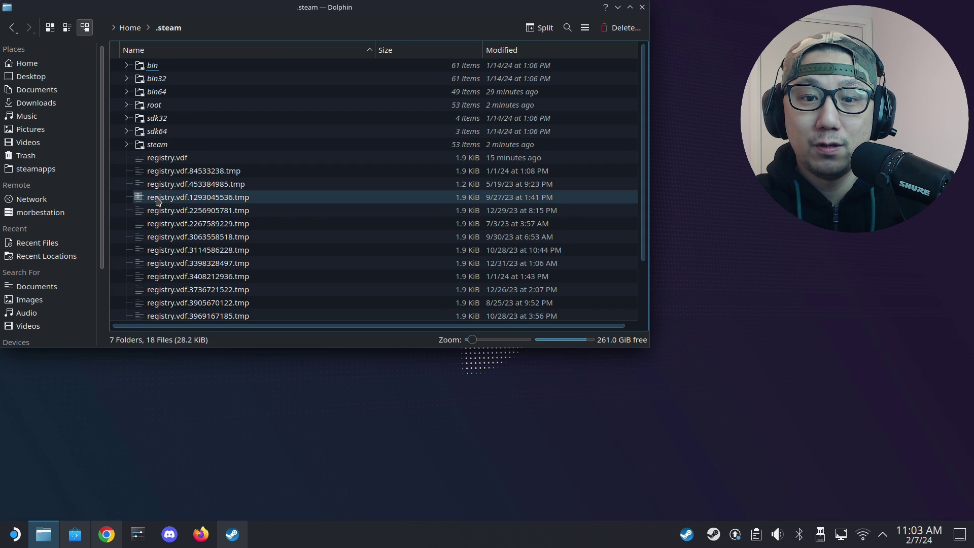
double_click(163, 145)
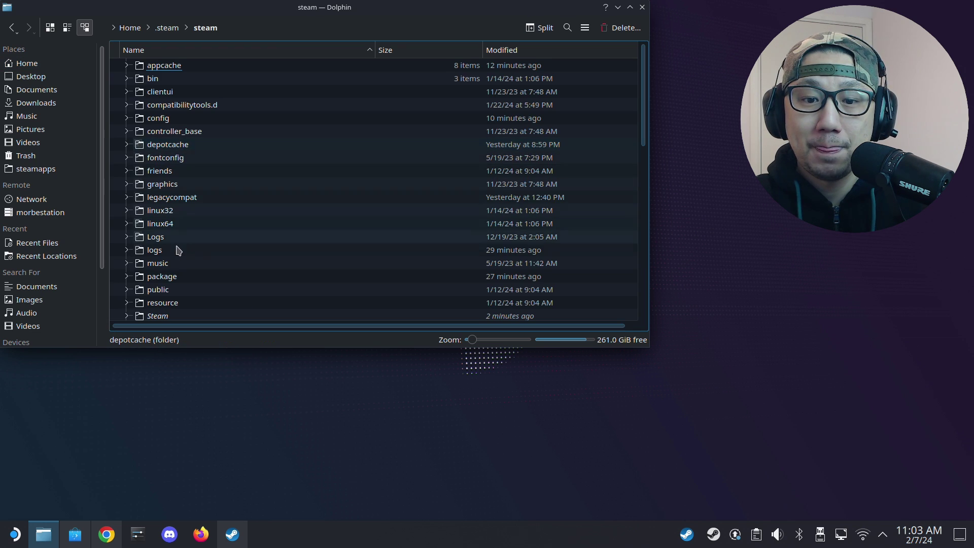
scroll(177, 247, "down", 5)
double_click(178, 133)
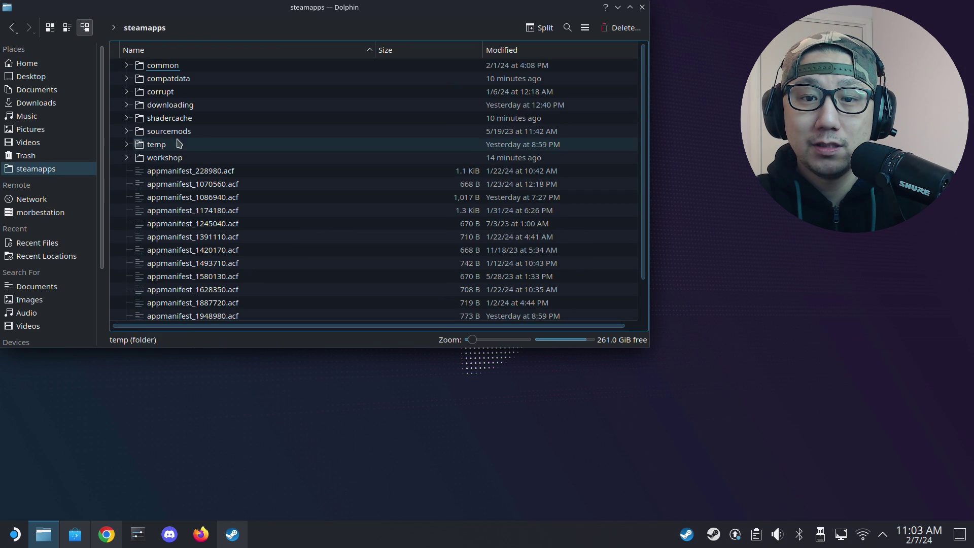
double_click(178, 81)
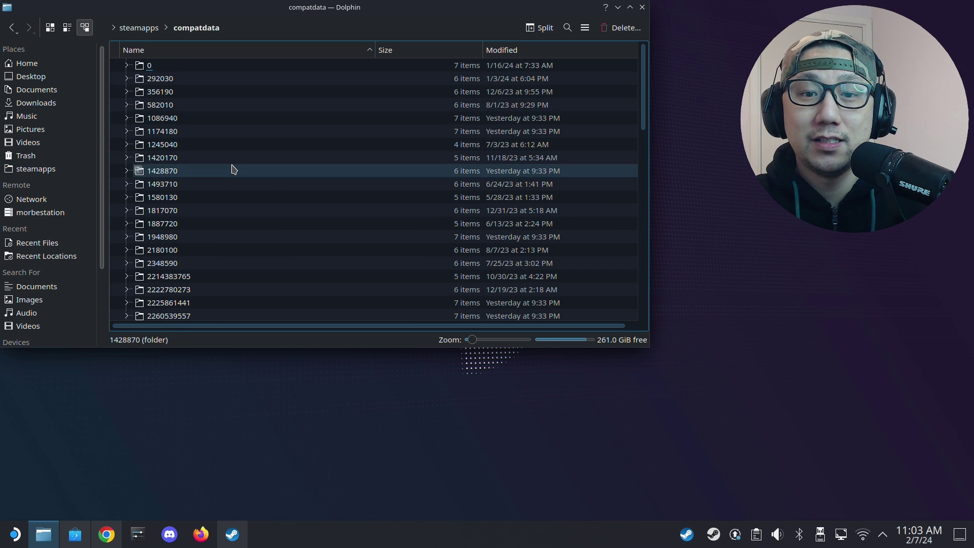
left_click(116, 79)
scroll(167, 178, "down", 9)
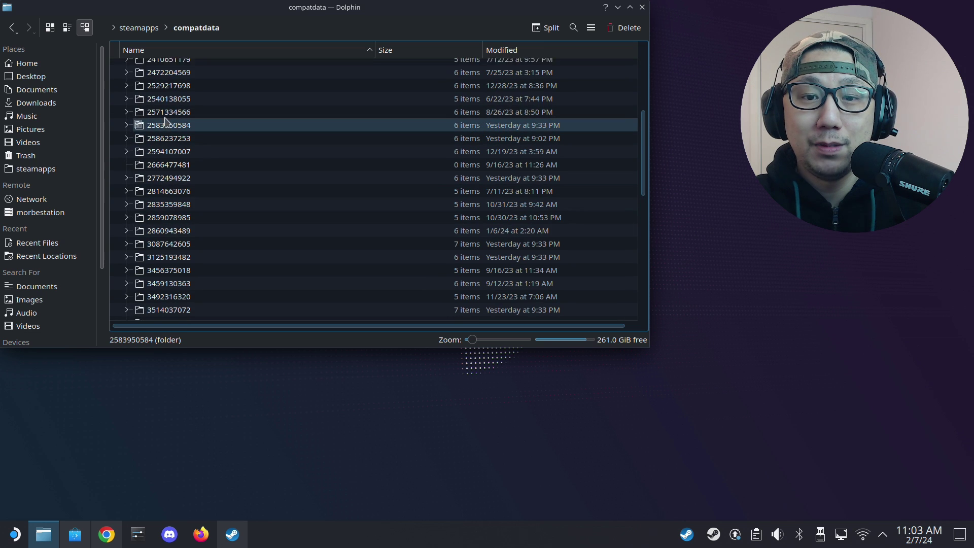
scroll(165, 120, "up", 10)
left_click_drag(116, 94, 225, 131)
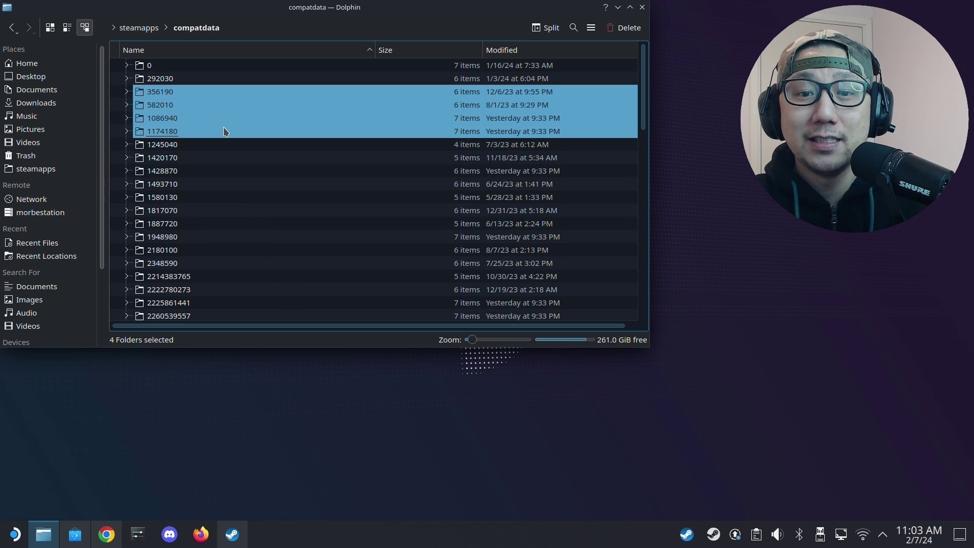
scroll(218, 144, "down", 5)
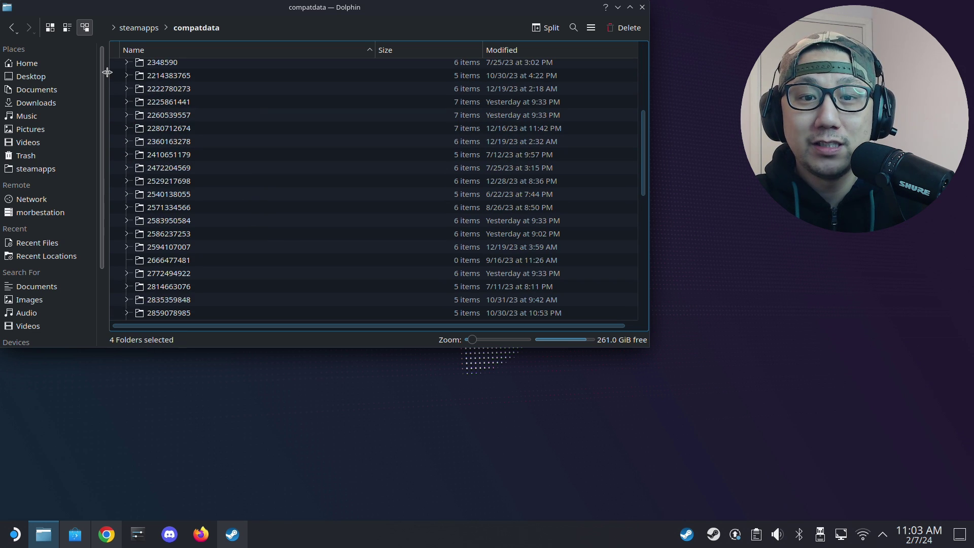
left_click_drag(114, 77, 266, 267)
scroll(266, 269, "up", 5)
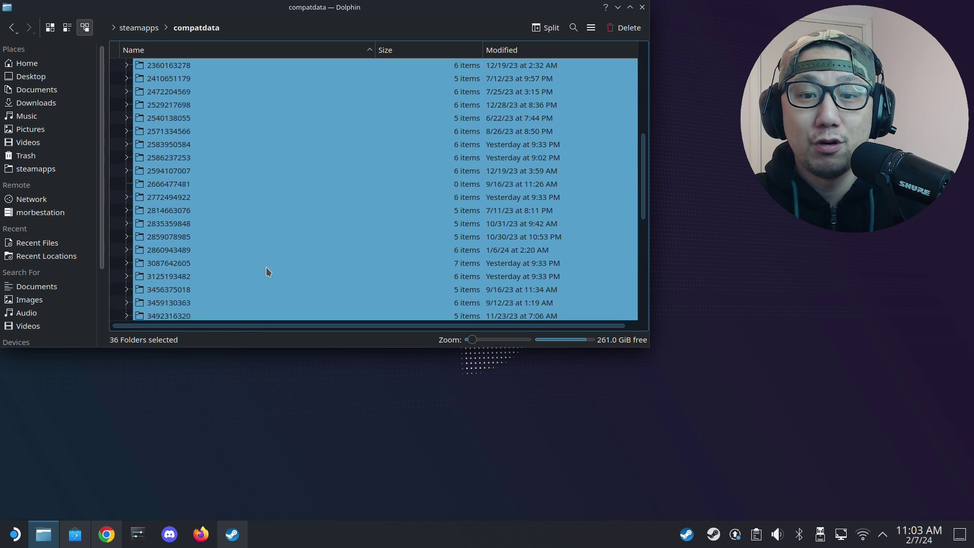
left_click(239, 194)
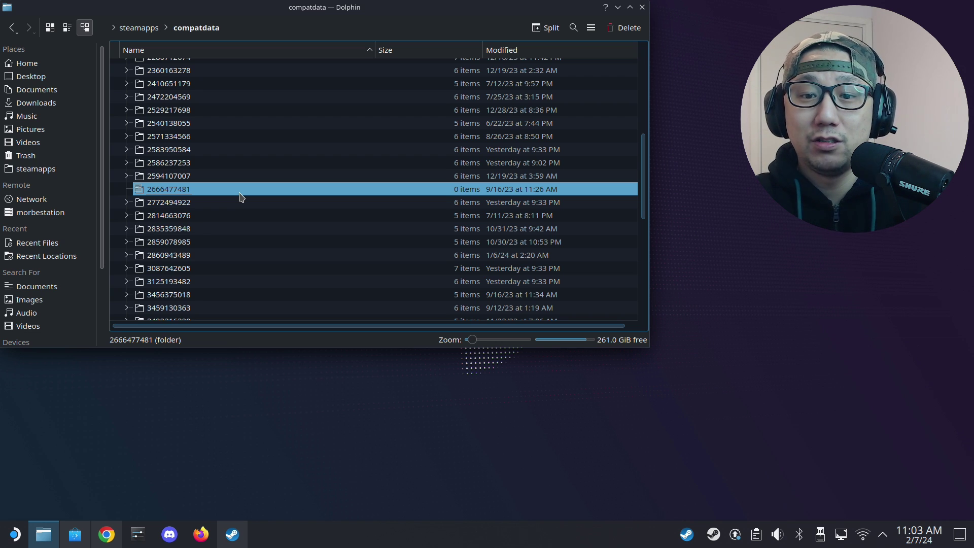
scroll(242, 197, "up", 4)
scroll(243, 197, "down", 8)
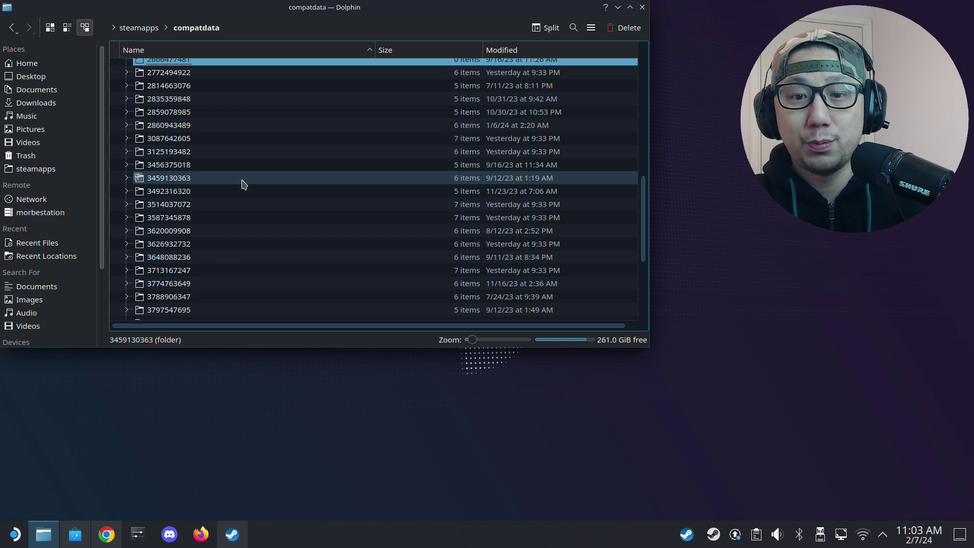
scroll(242, 183, "down", 3)
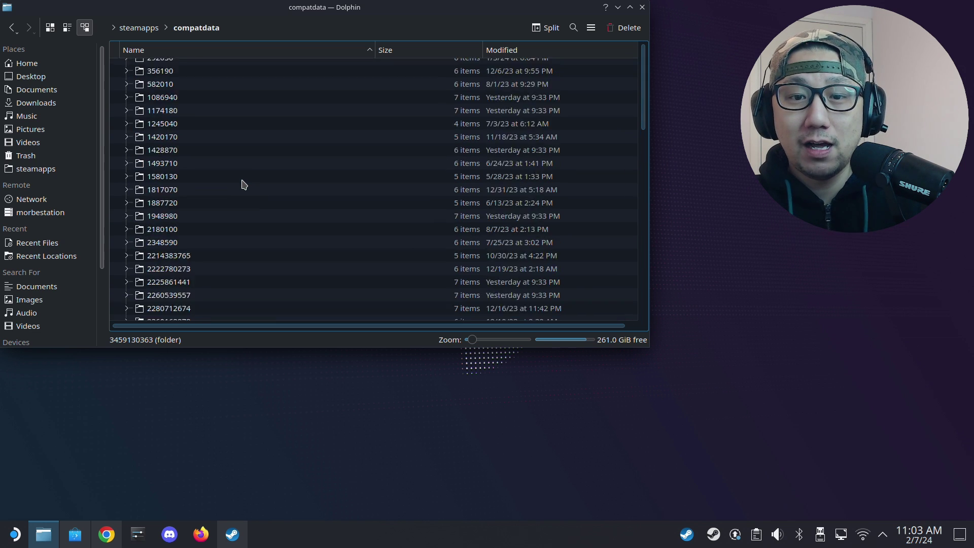
scroll(241, 182, "up", 3)
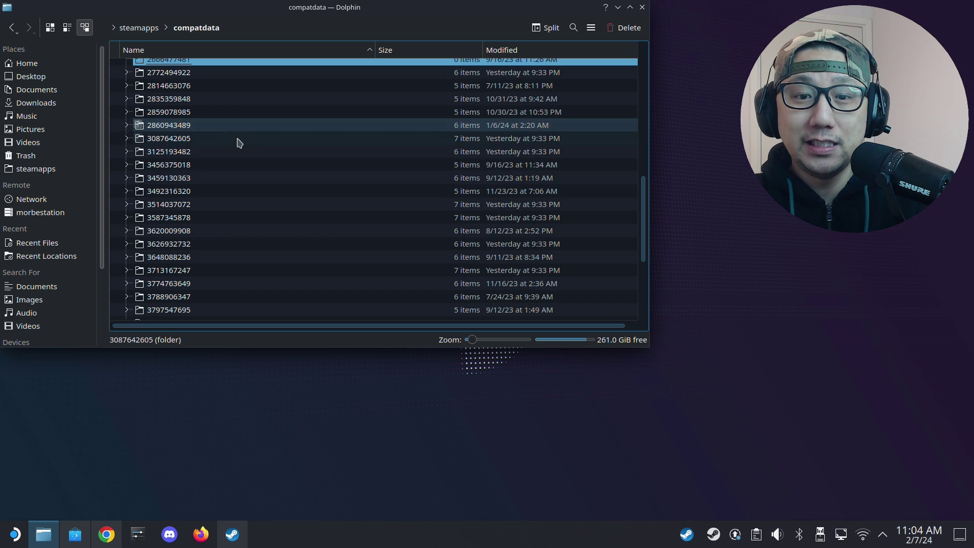
scroll(233, 153, "down", 4)
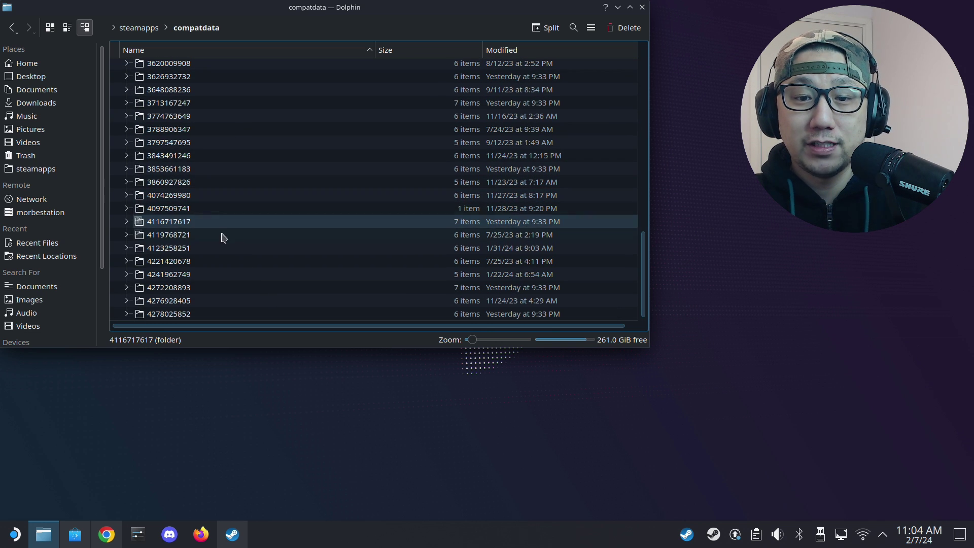
type("2666")
scroll(233, 228, "down", 5)
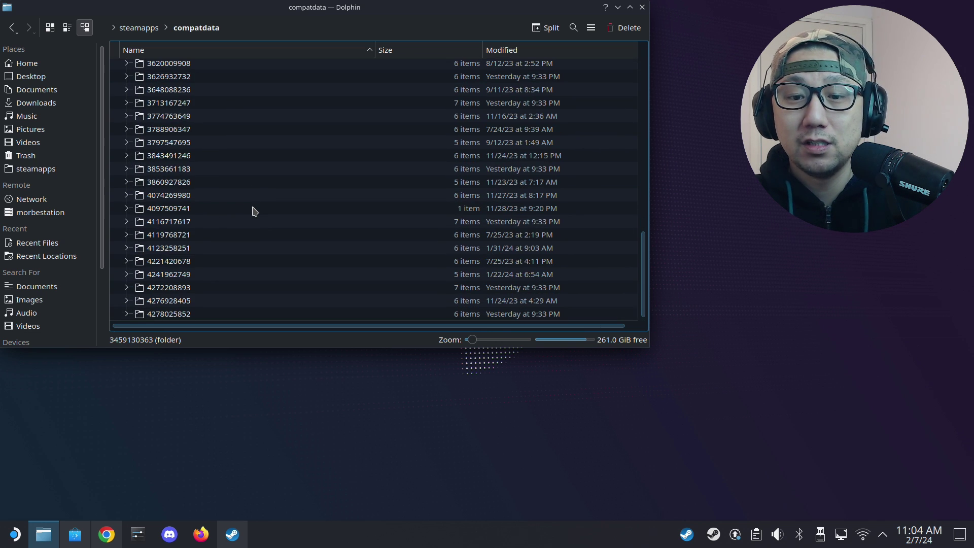
scroll(254, 211, "up", 15)
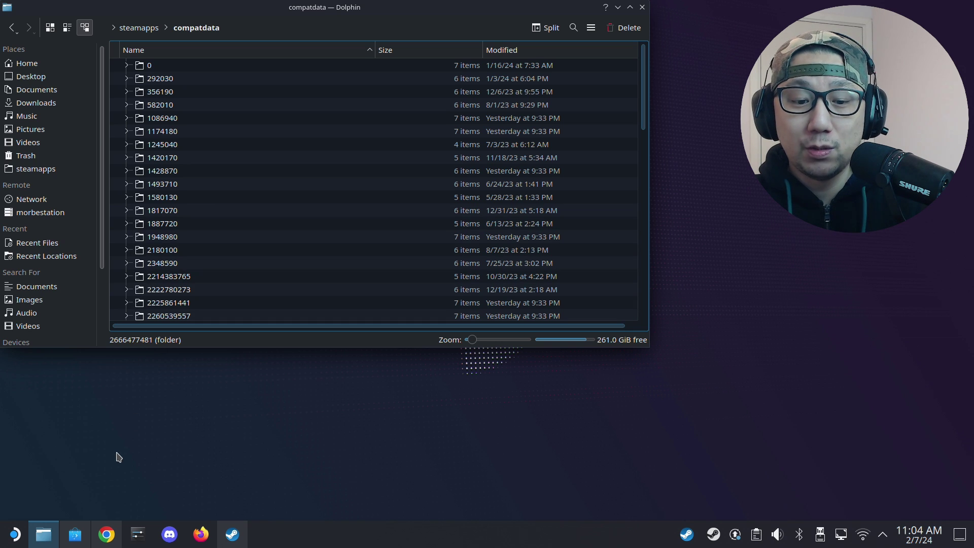
left_click(15, 535)
left_click(169, 288)
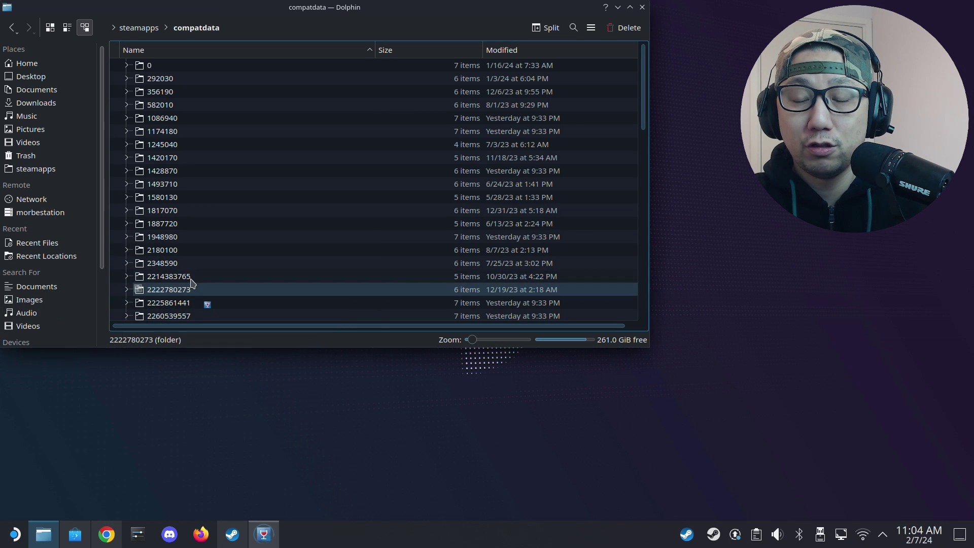
scroll(483, 256, "down", 1)
scroll(394, 285, "down", 1)
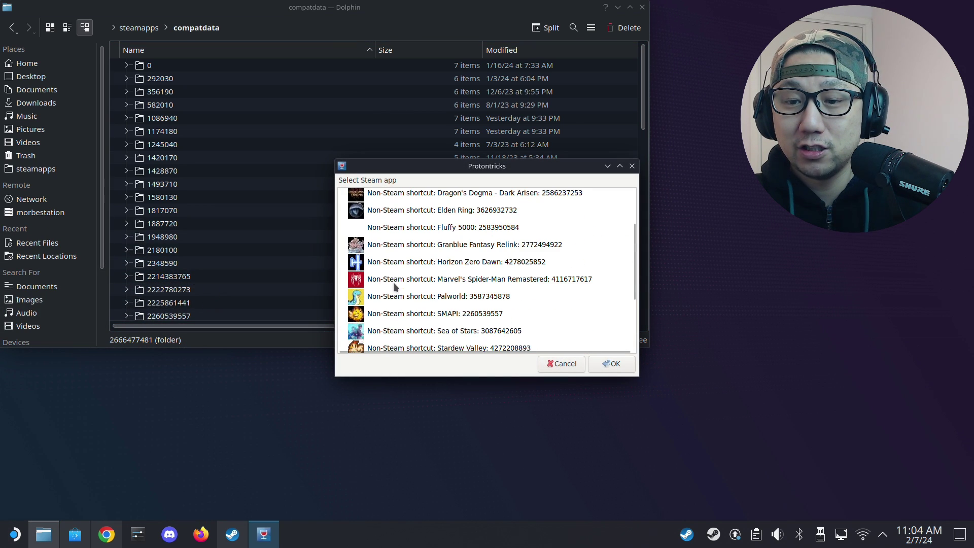
left_click(400, 281)
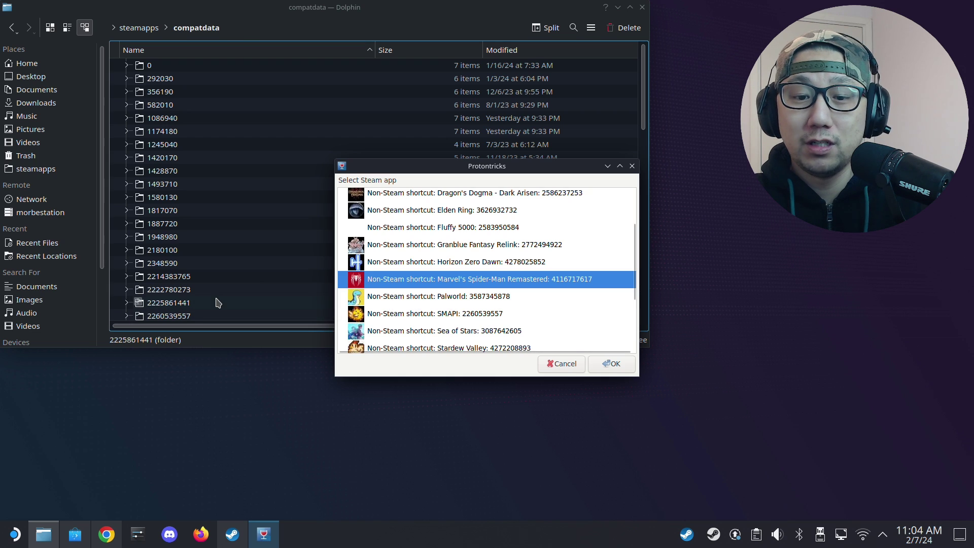
left_click(272, 276)
scroll(188, 296, "down", 15)
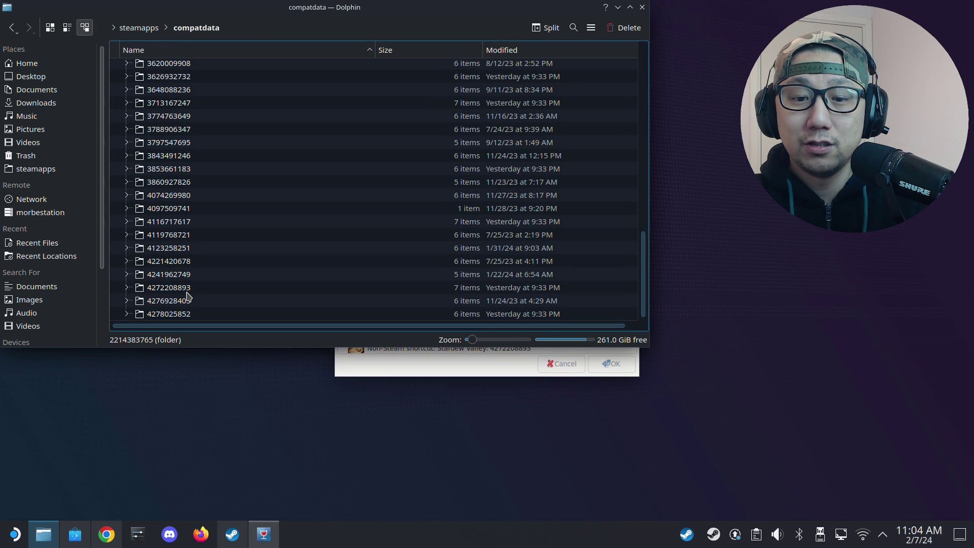
double_click(178, 222)
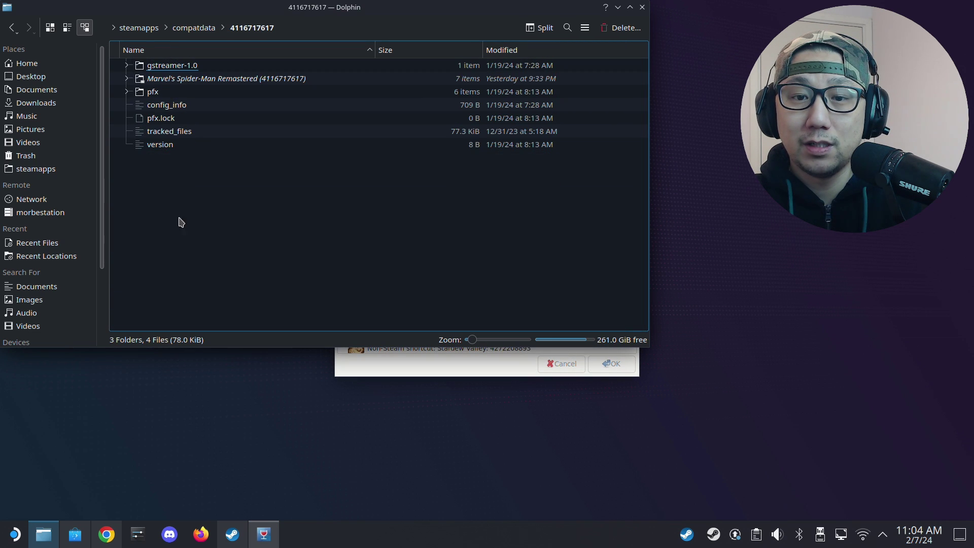
left_click(239, 92)
double_click(239, 92)
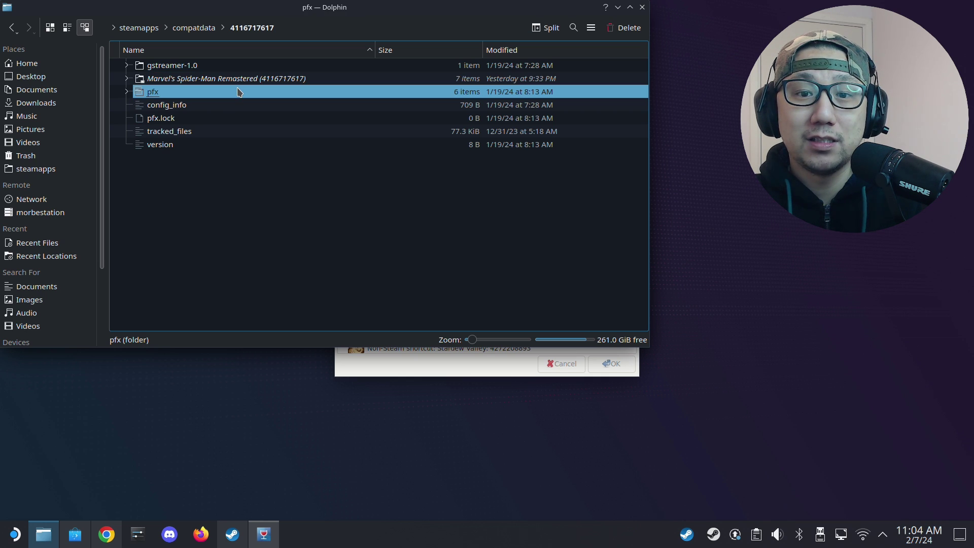
double_click(181, 83)
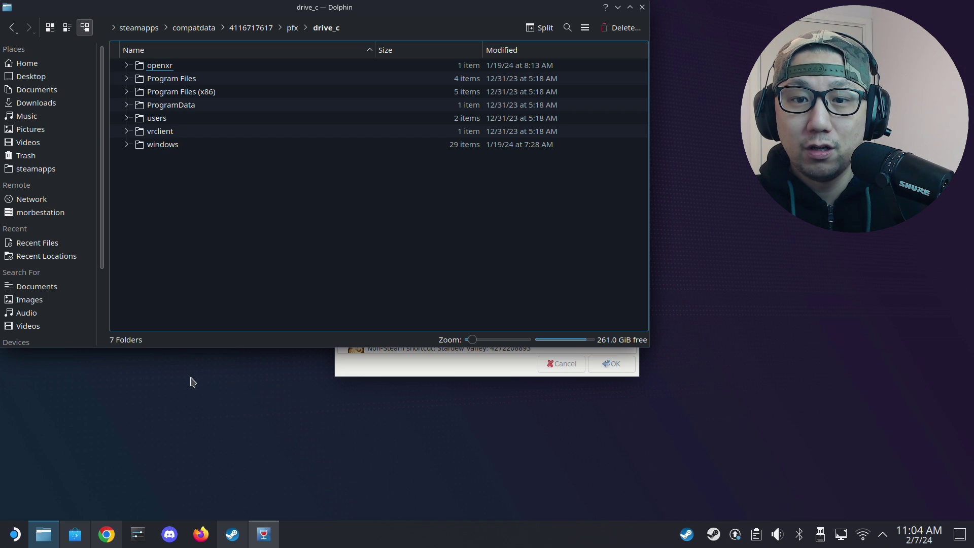
- Search Google in a new Chrome tab for 'spider man remastered save location'
left_click(107, 534)
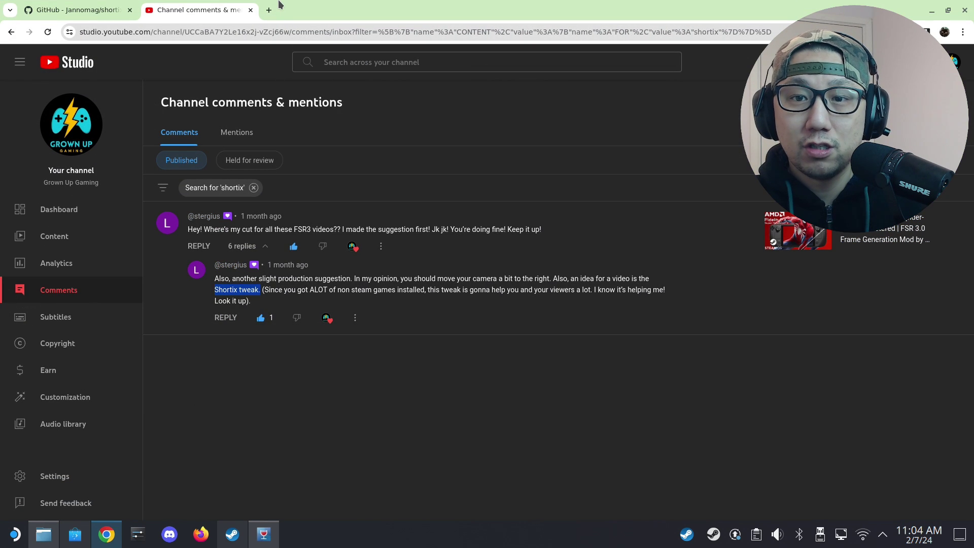
left_click(269, 10)
left_click(444, 220)
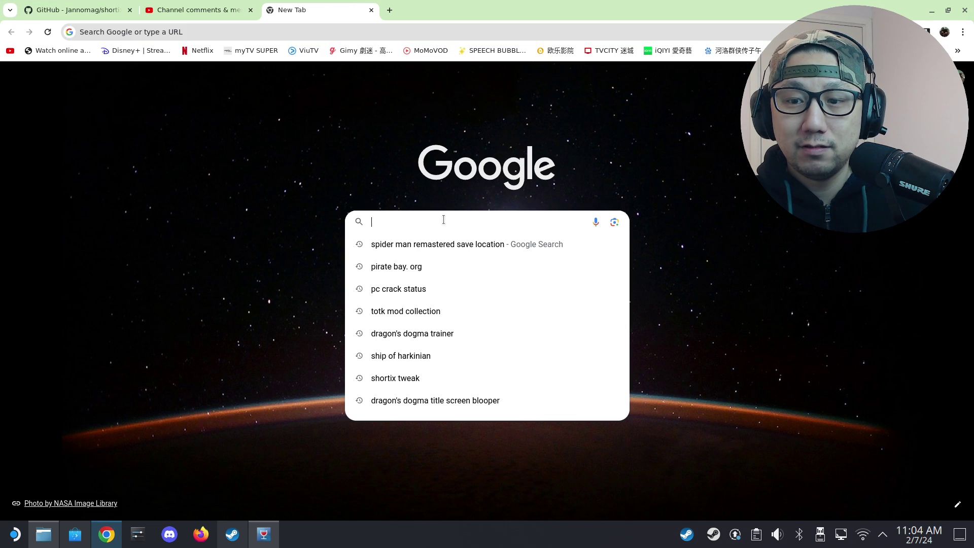
left_click(446, 249)
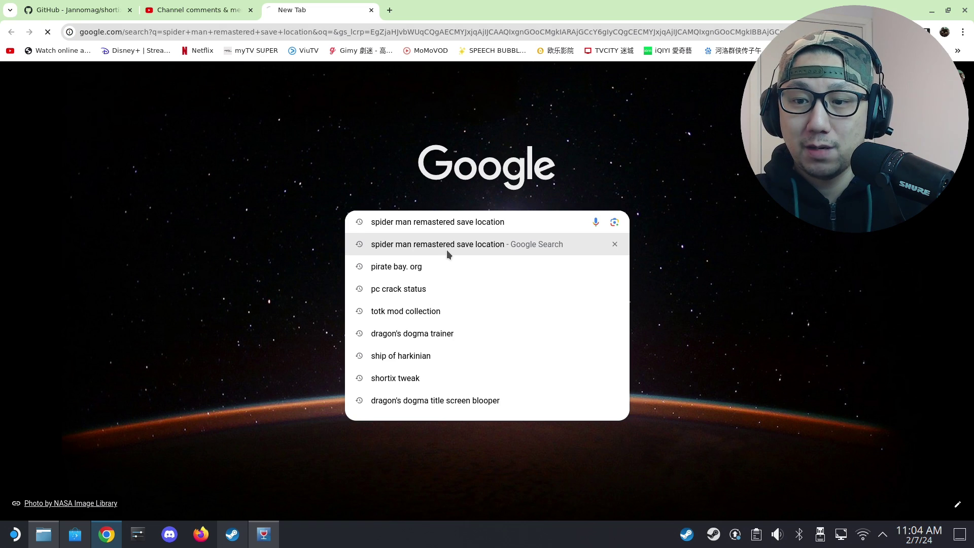
- Find and select the Windows save path under %USERPROFILE%\Documents in the results
scroll(343, 279, "down", 6)
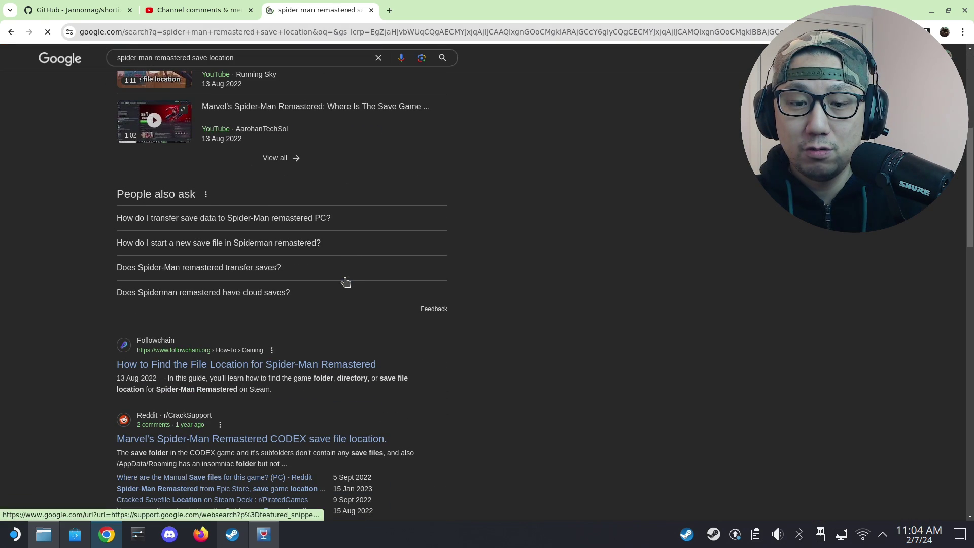
scroll(257, 305, "down", 2)
scroll(257, 304, "up", 8)
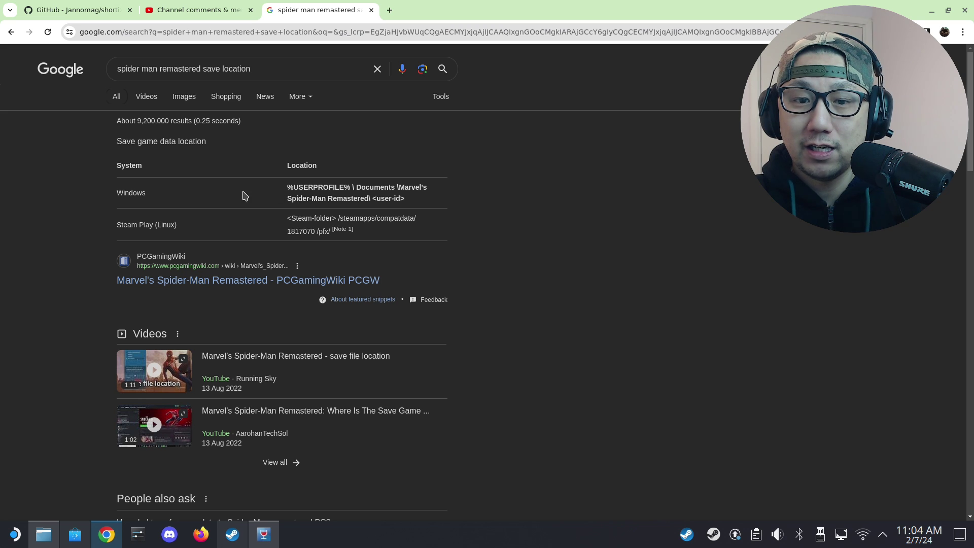
left_click_drag(116, 192, 411, 217)
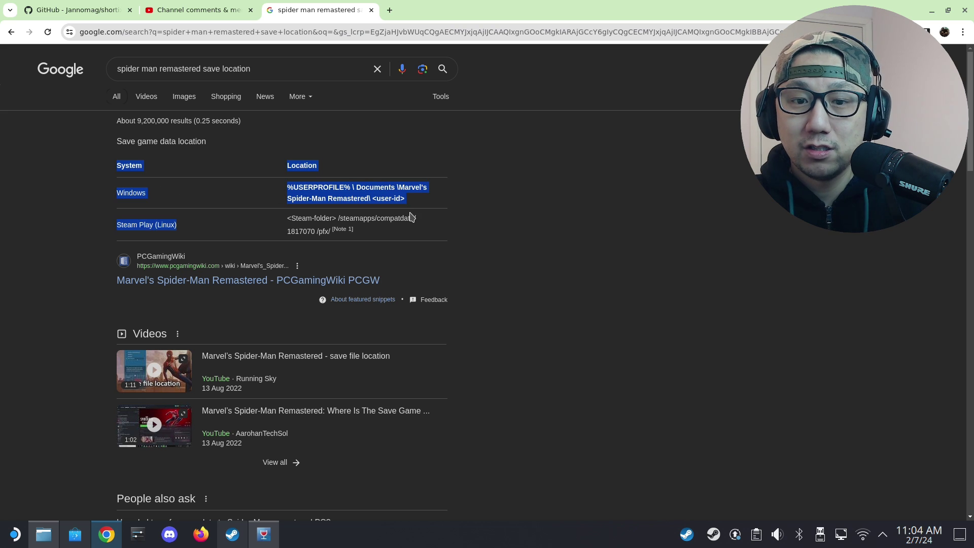
left_click(309, 199)
left_click_drag(313, 190, 398, 199)
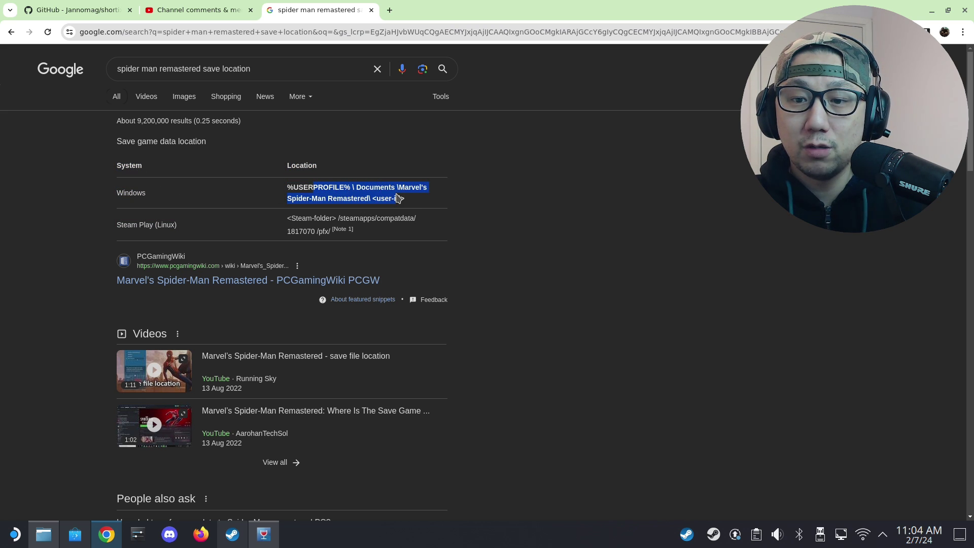
left_click(937, 14)
- Browse steamuser's Documents to the Spider-Man Remastered save files, then close Dolphin
left_click(154, 124)
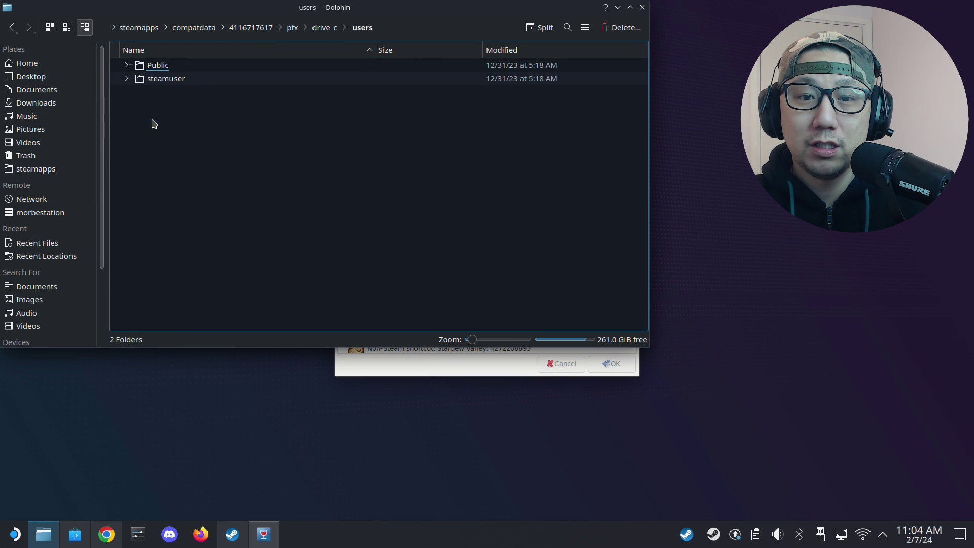
left_click(187, 81)
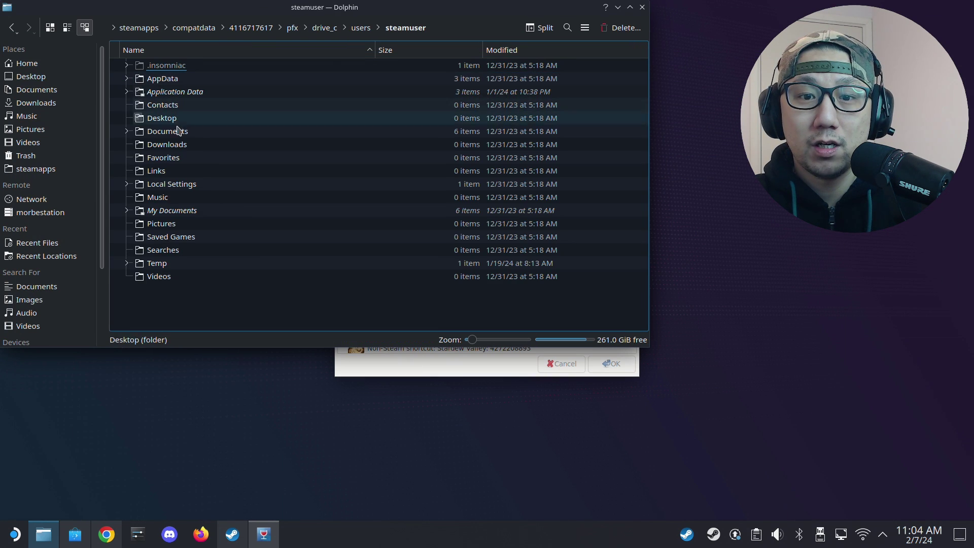
left_click(178, 131)
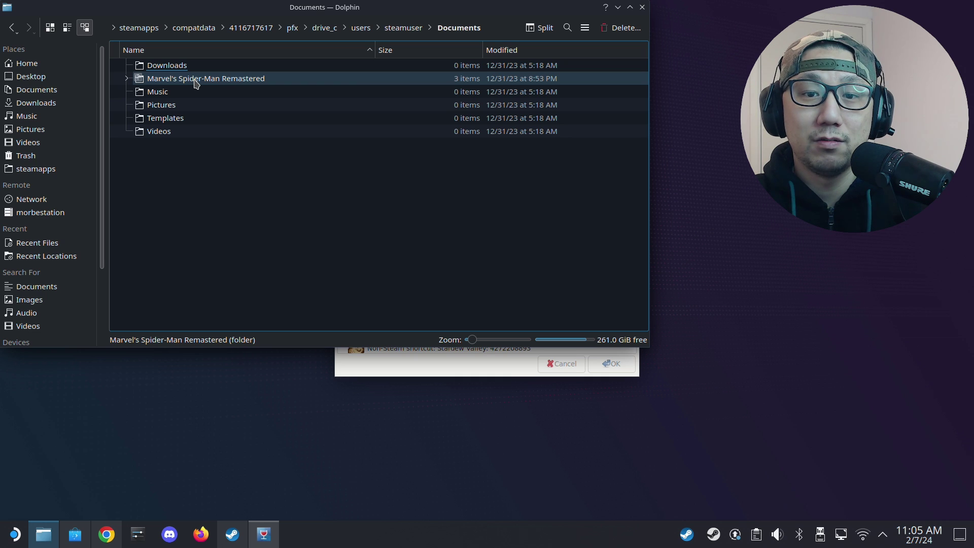
left_click(196, 79)
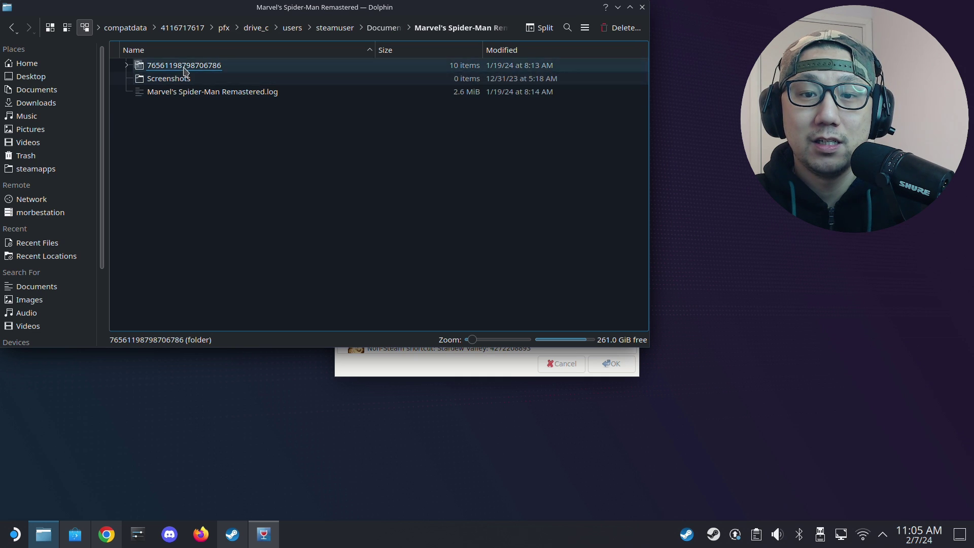
left_click(185, 66)
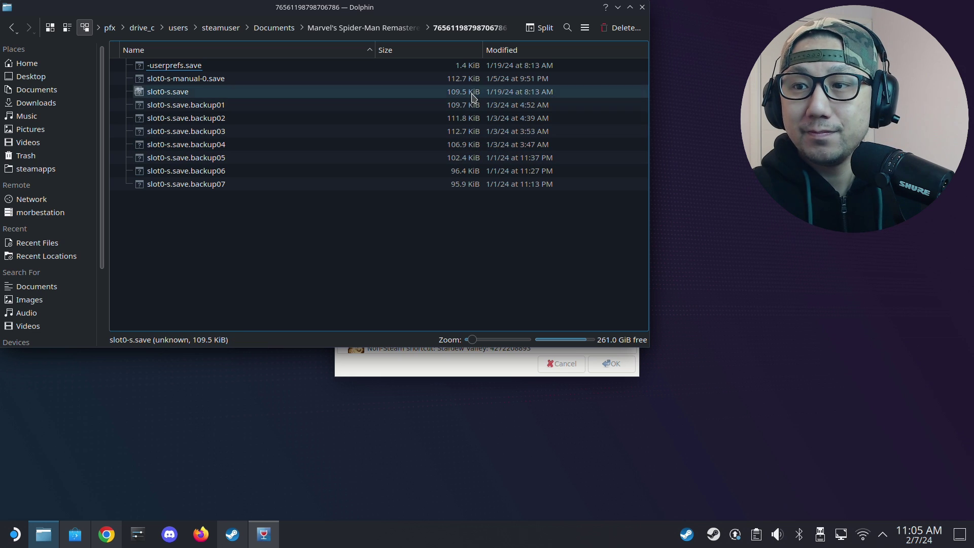
left_click(643, 8)
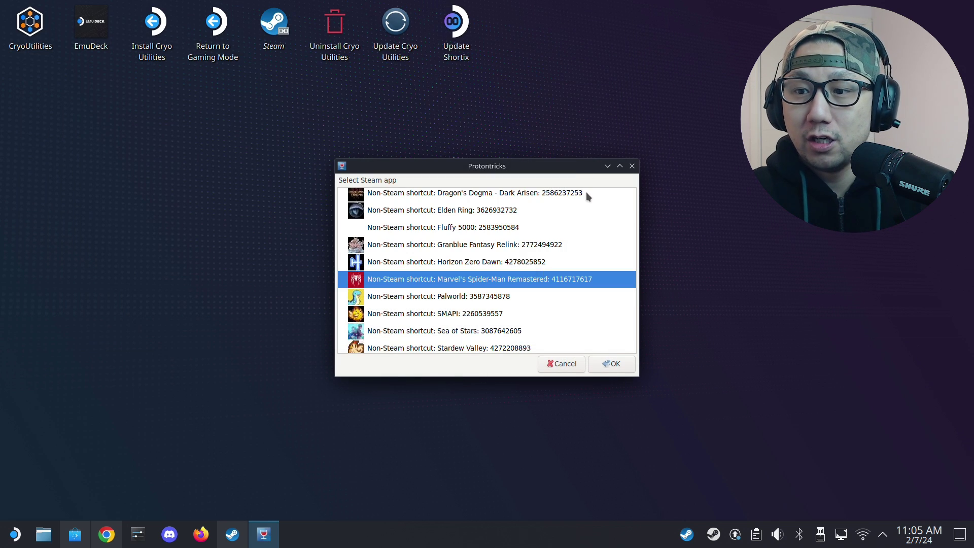
- Close Protontricks and open the latest Shortix v0.6.0 release page on GitHub
key("Escape")
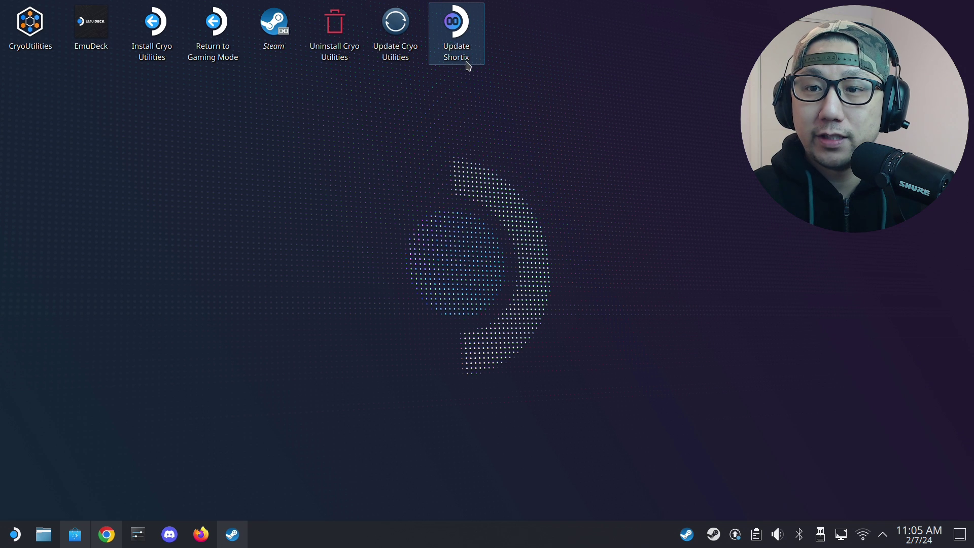
left_click(107, 535)
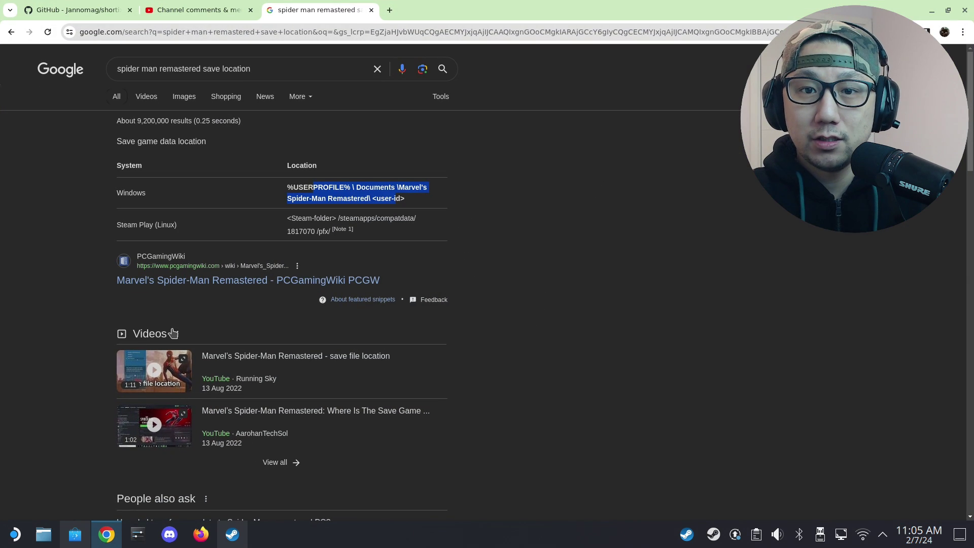
left_click(76, 10)
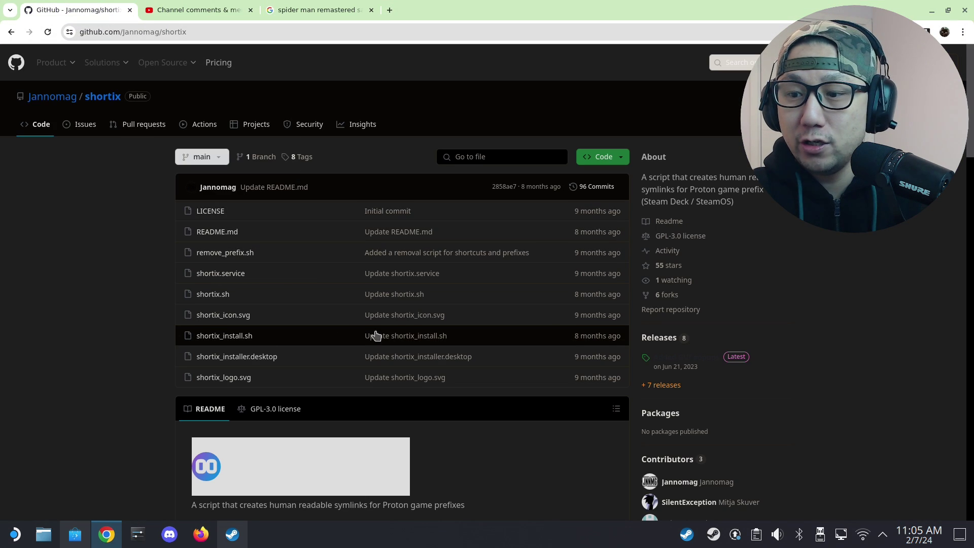
left_click(743, 363)
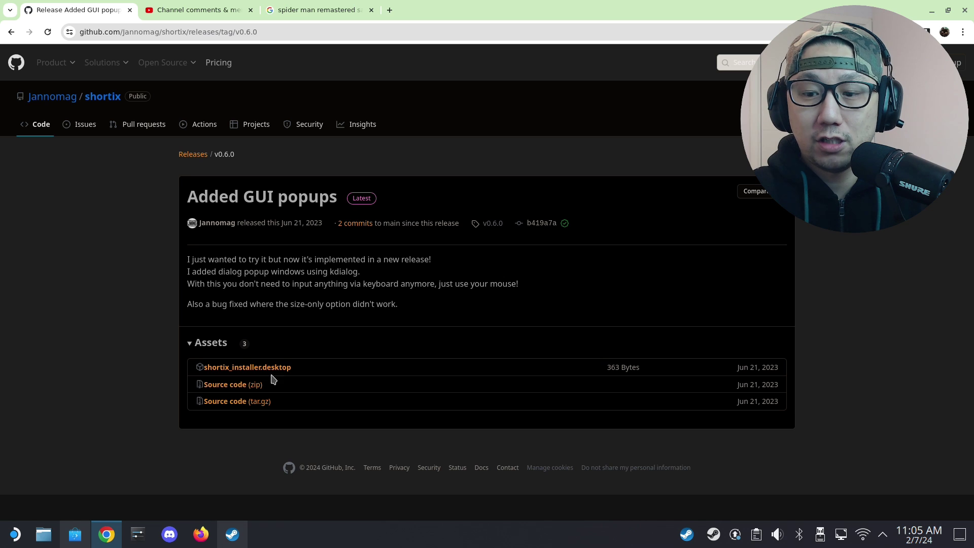
left_click(43, 536)
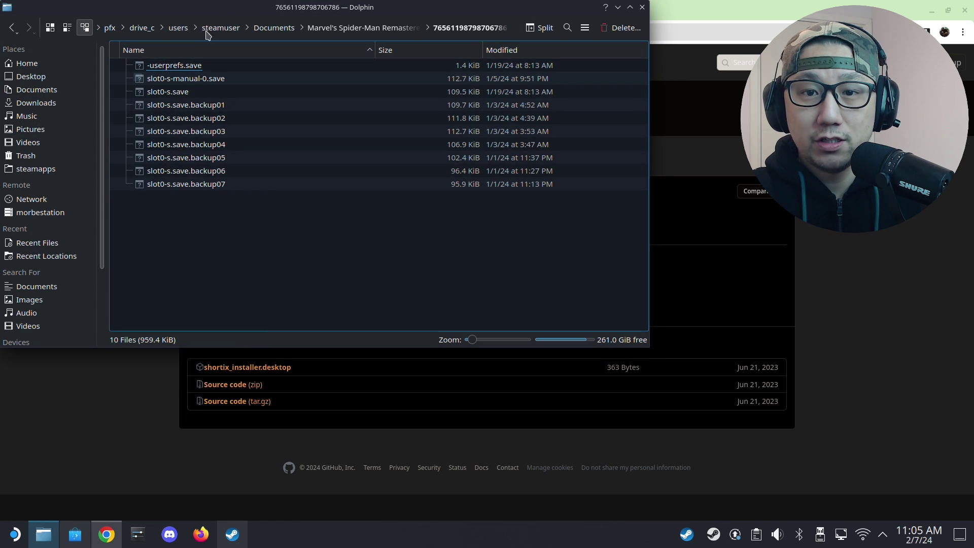
- Run shortix_installer.desktop from the Downloads folder as a program
left_click(28, 103)
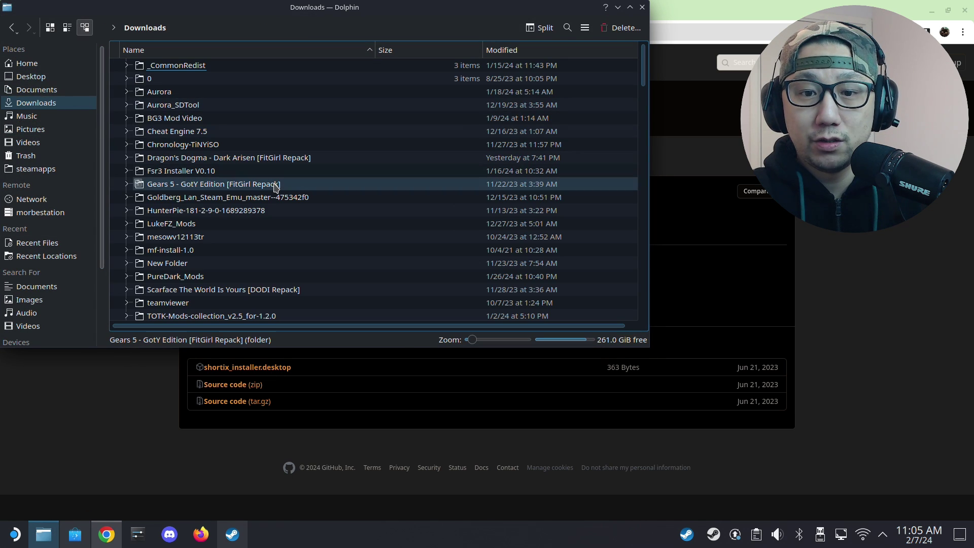
scroll(273, 194, "down", 10)
scroll(273, 194, "up", 3)
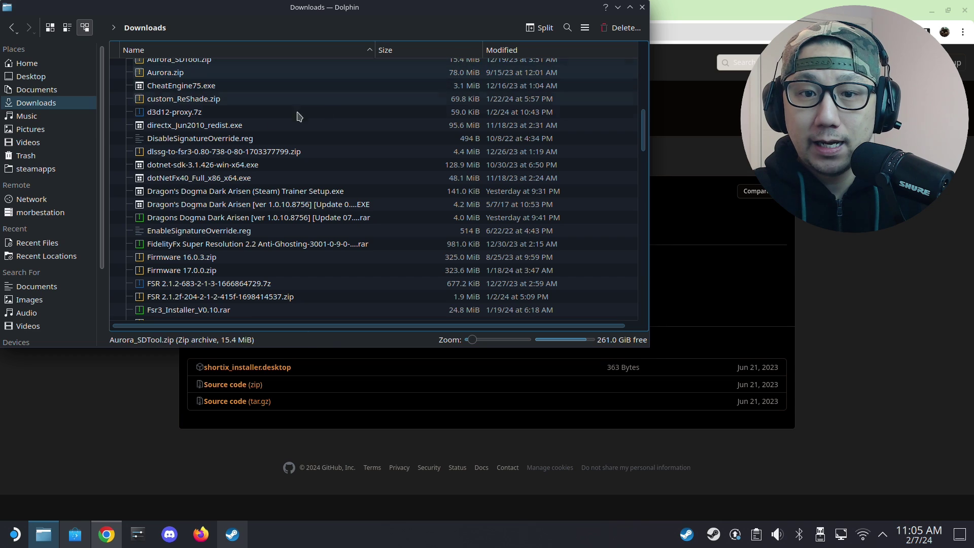
scroll(298, 115, "down", 15)
left_click(181, 259)
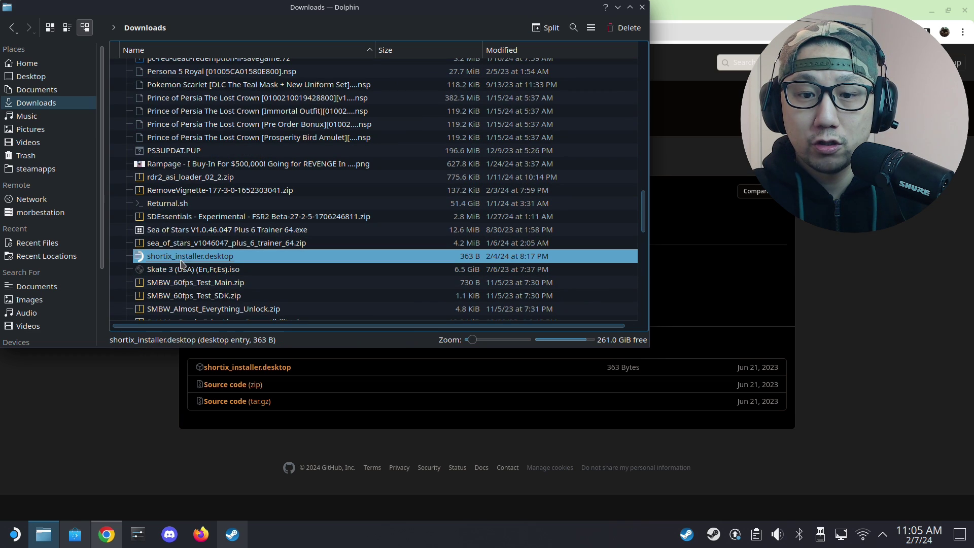
double_click(196, 259)
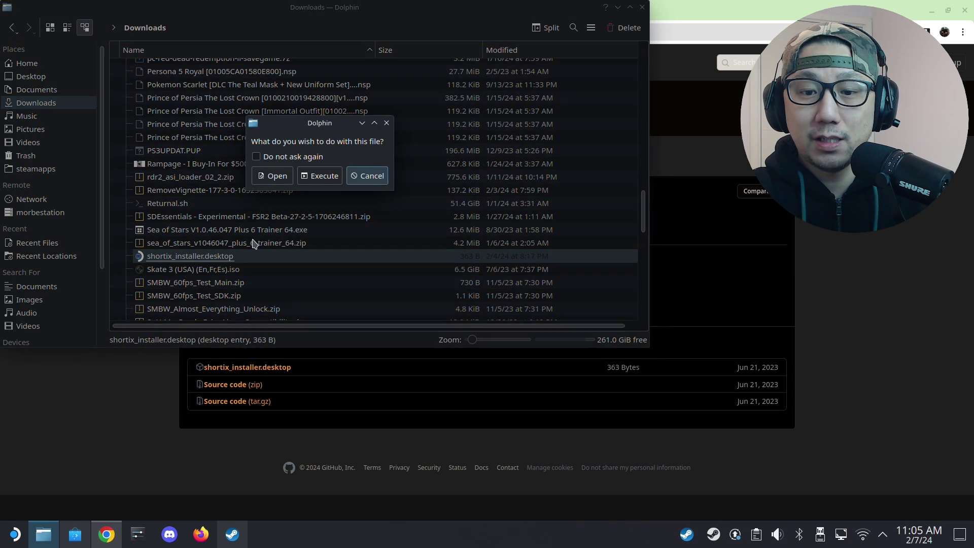
left_click(318, 174)
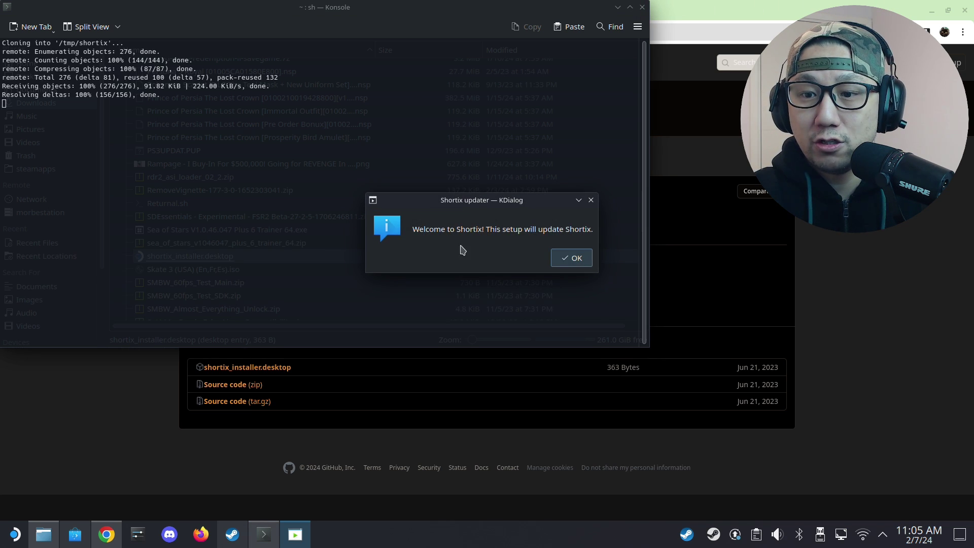
- Answer the Shortix setup prompts, choosing Yes for directory sizes and the background update service
left_click(568, 258)
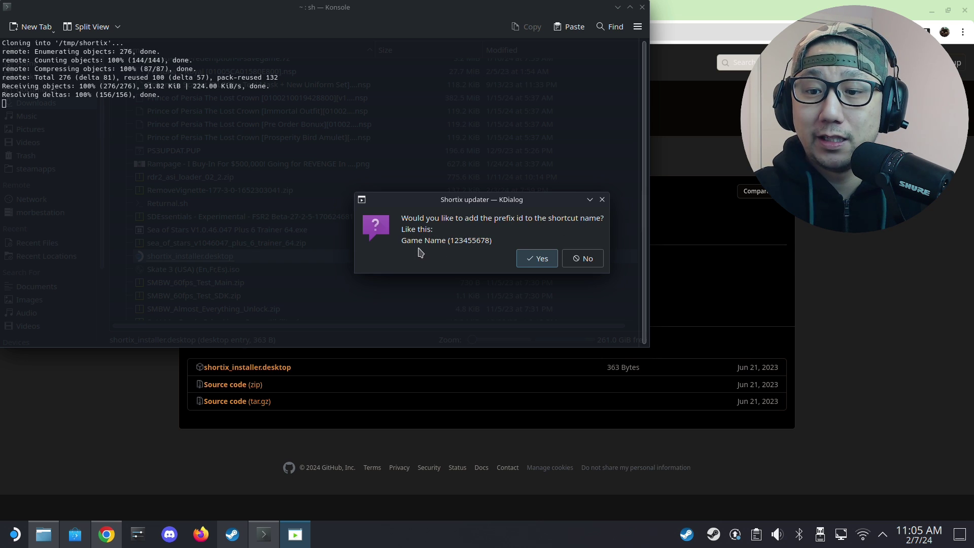
left_click(552, 260)
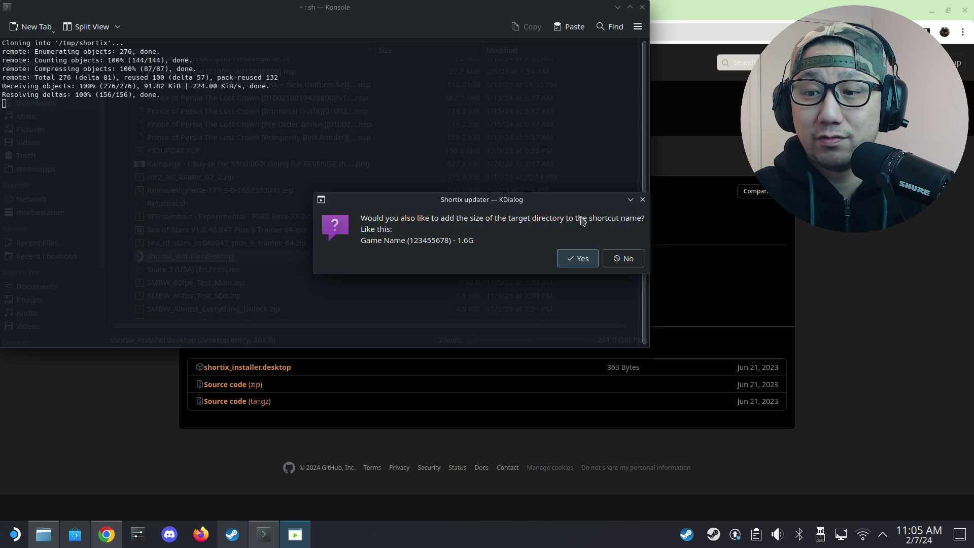
left_click(580, 258)
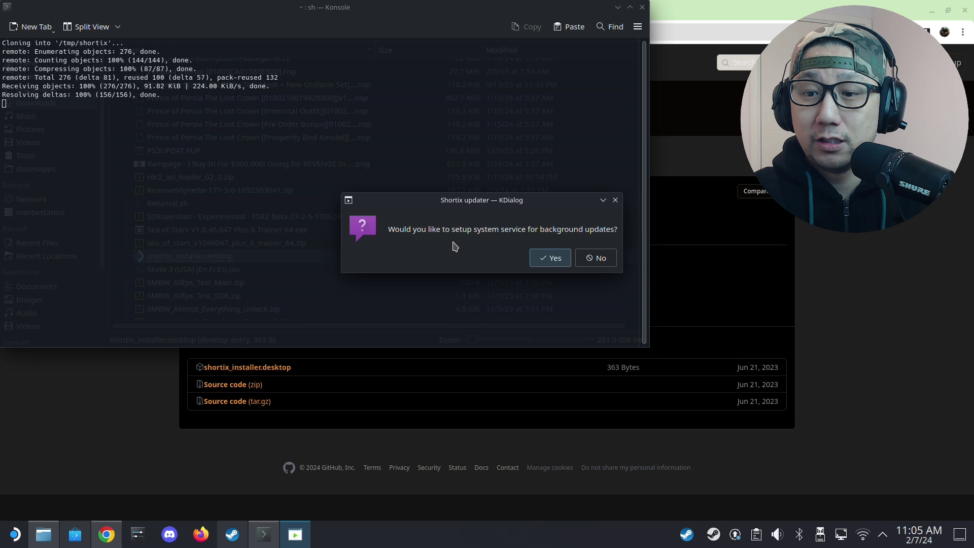
left_click(541, 258)
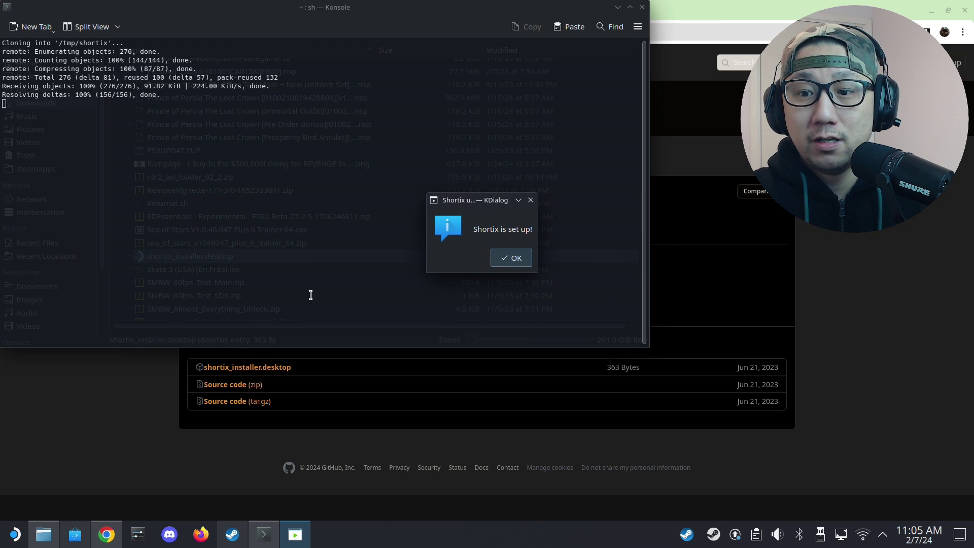
left_click(512, 258)
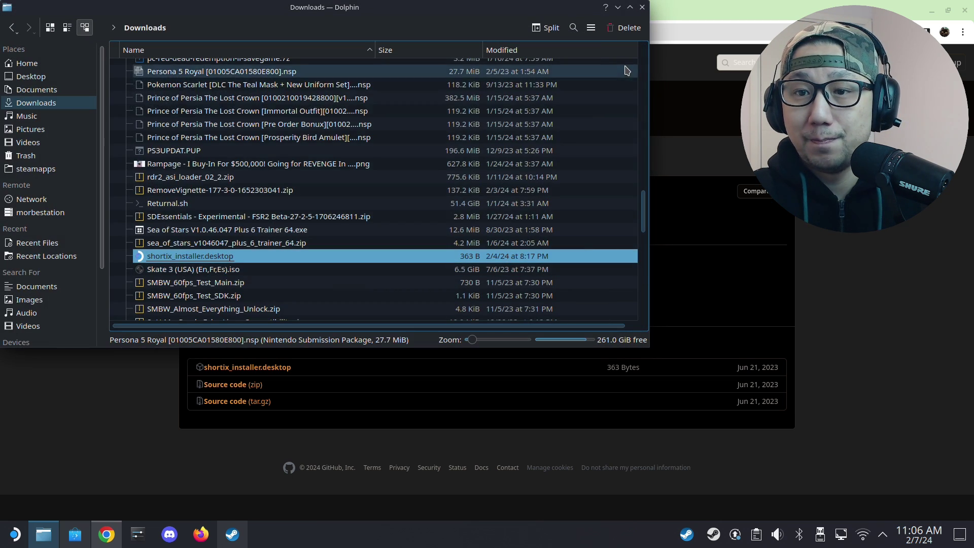
- Maximize Dolphin and open the Shortix folder in Home
left_click(629, 7)
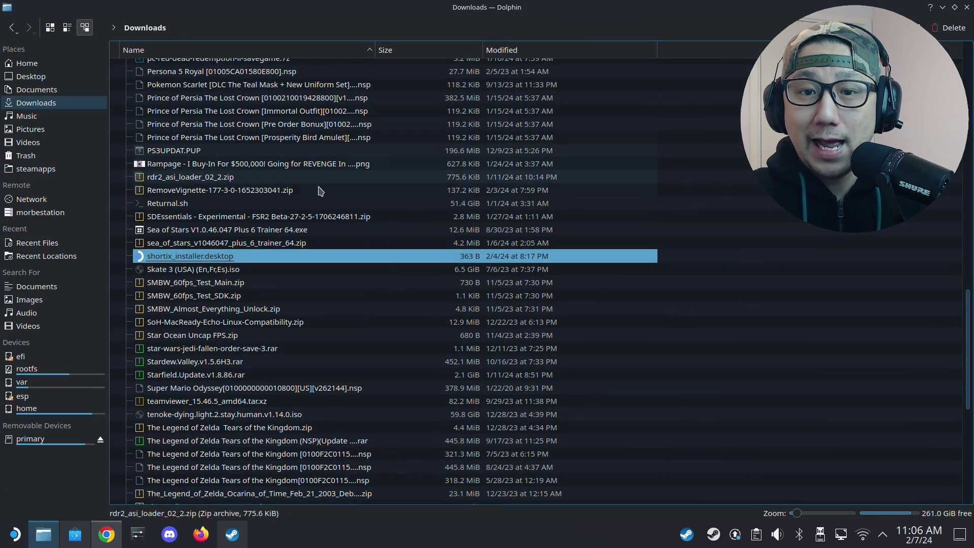
scroll(313, 200, "up", 15)
scroll(313, 200, "up", 8)
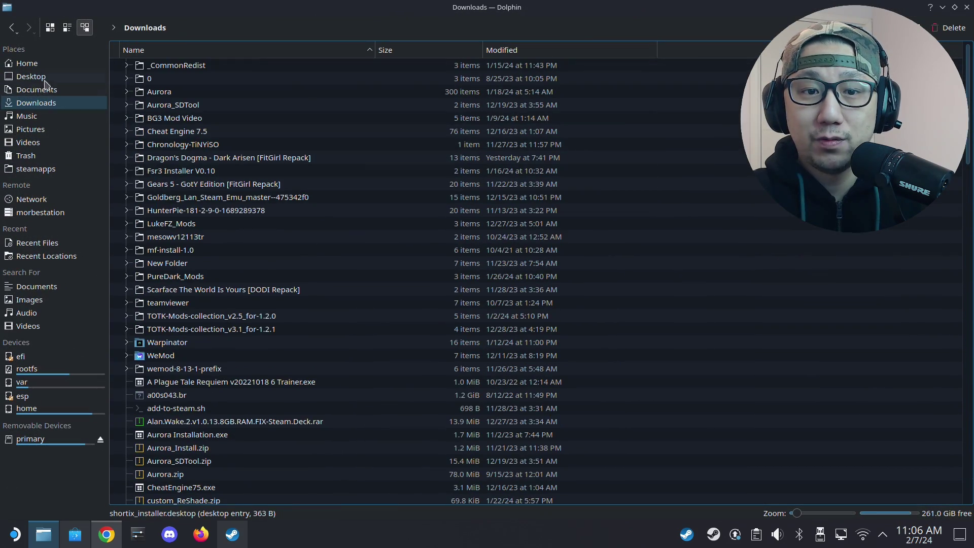
left_click(23, 66)
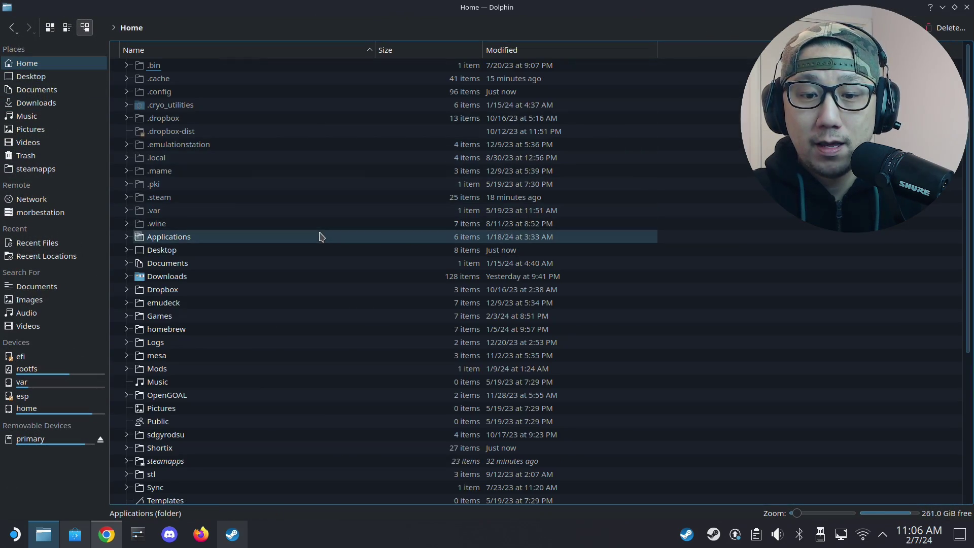
scroll(217, 332, "down", 6)
left_click(169, 252)
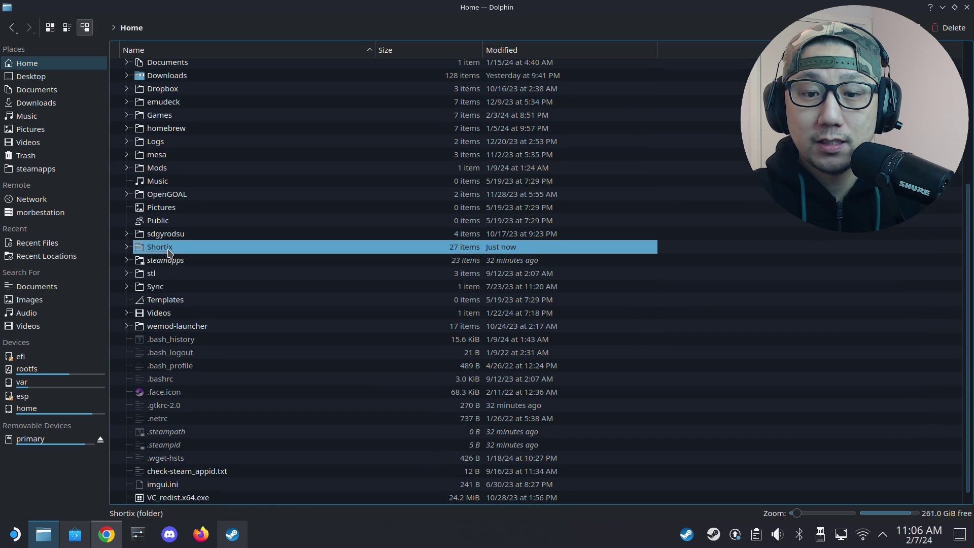
double_click(213, 252)
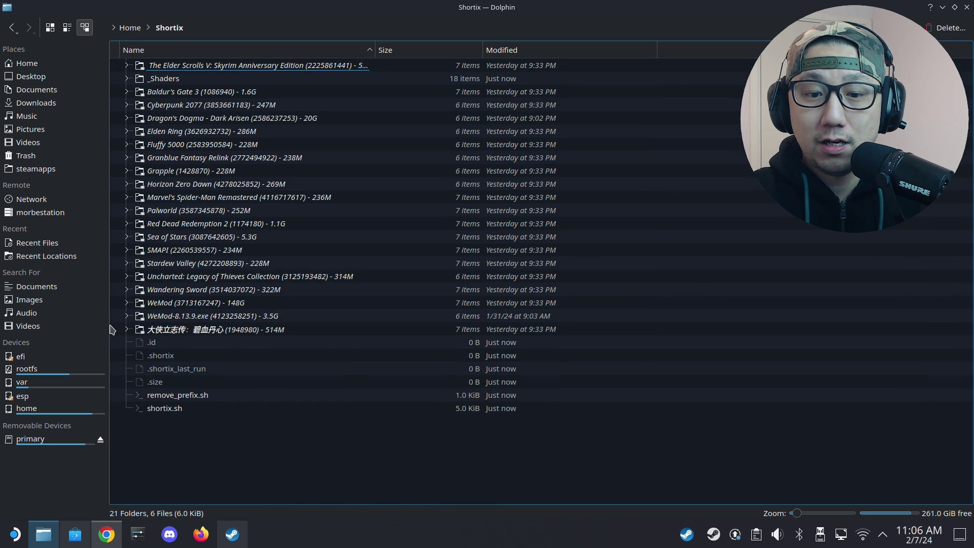
- Open the Spider-Man Remastered link's pfx folder, view its path, and return to Shortix
left_click_drag(112, 330, 653, 60)
left_click(250, 225)
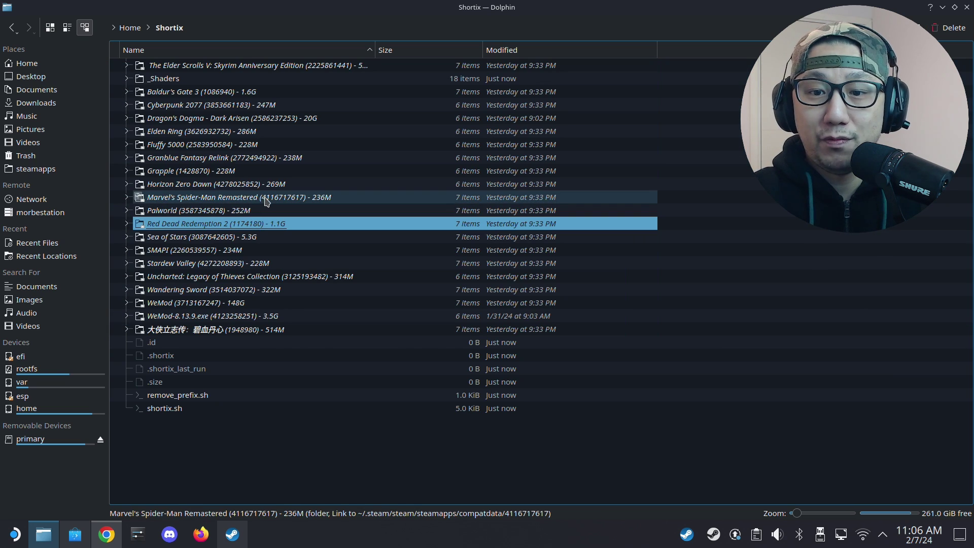
left_click(206, 199)
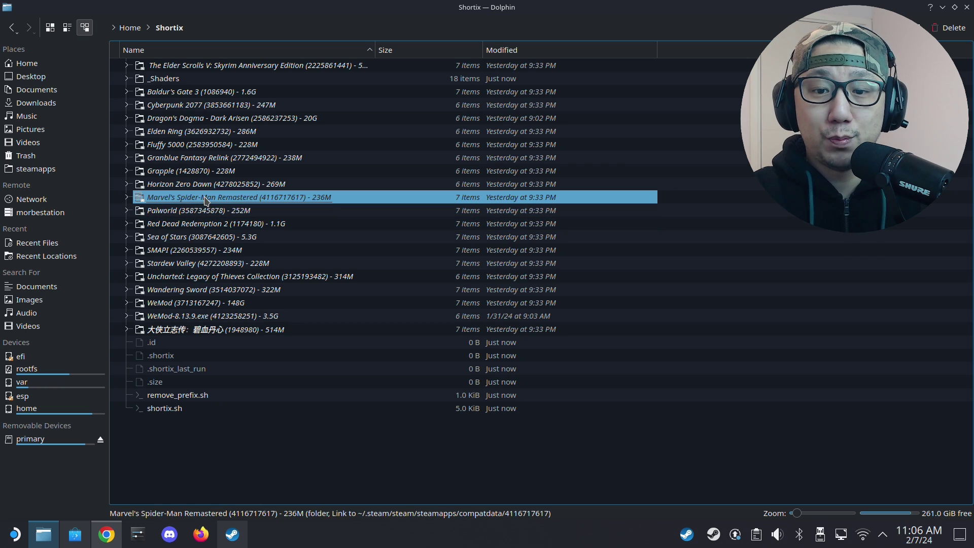
double_click(239, 201)
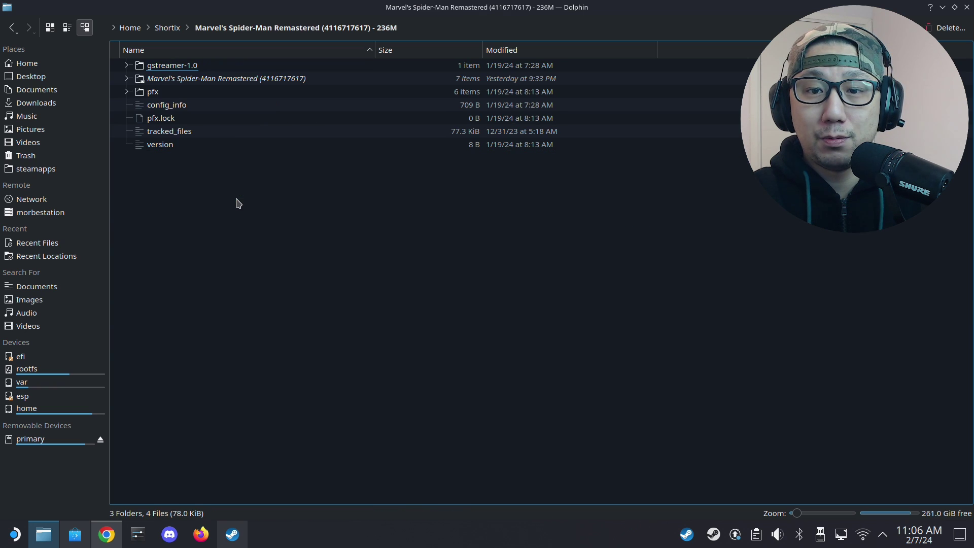
double_click(155, 92)
left_click(437, 28)
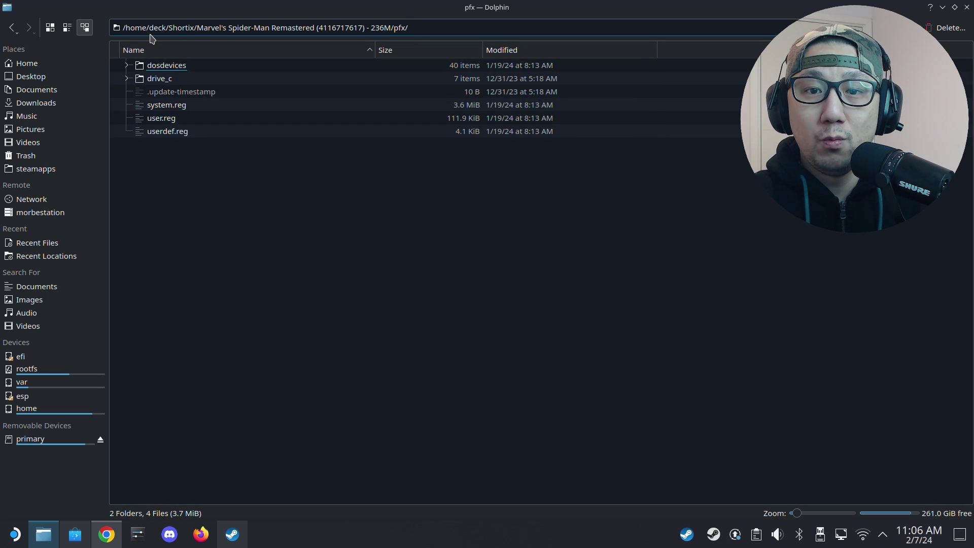
key("ctrl+l")
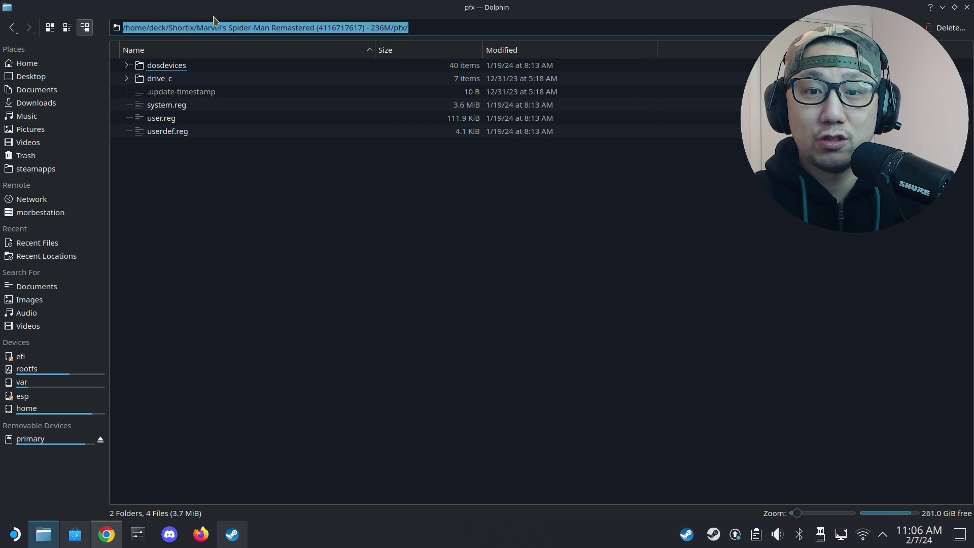
left_click(12, 28)
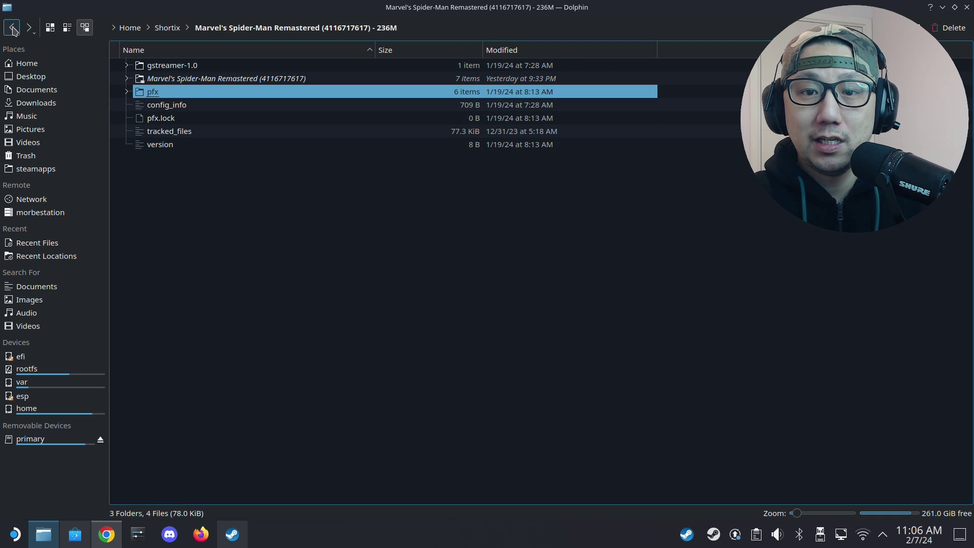
left_click(11, 27)
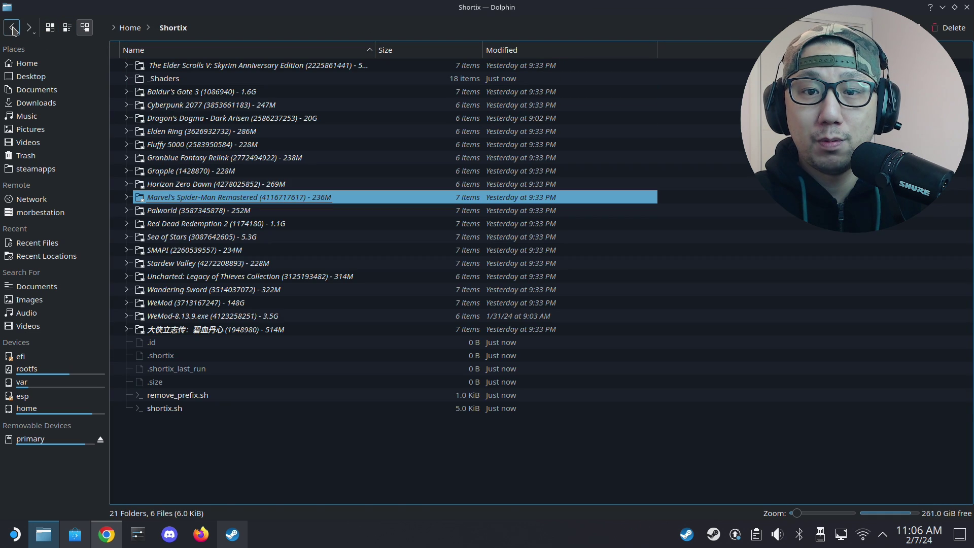
right_click(193, 200)
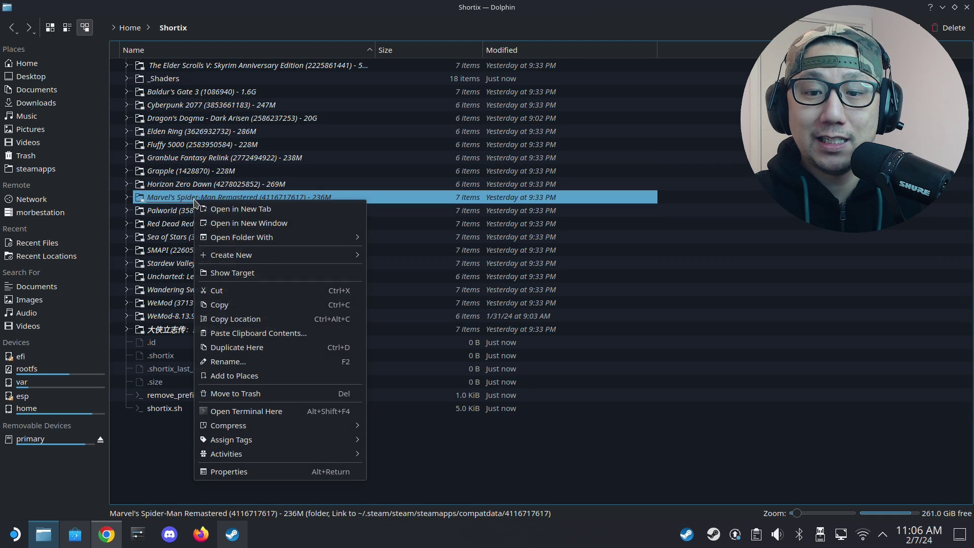
left_click(262, 275)
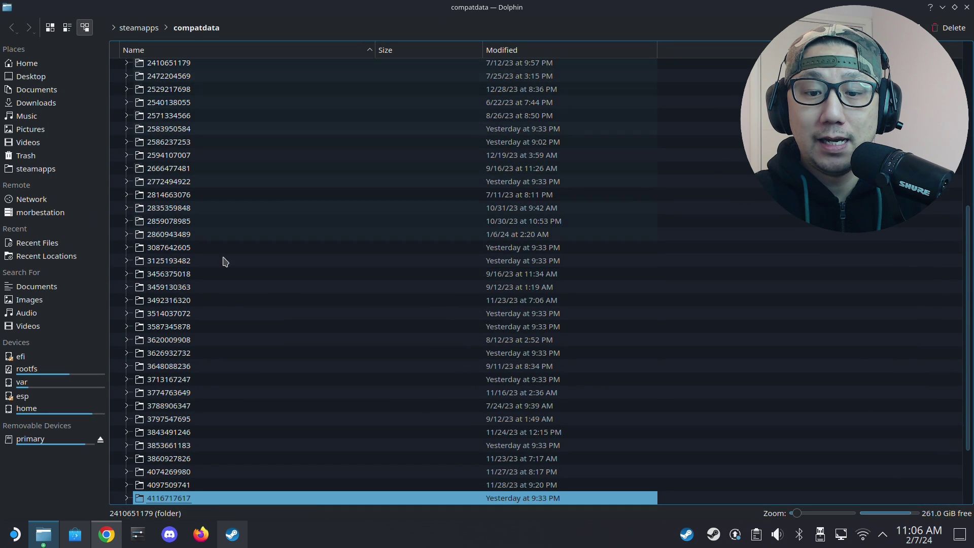
left_click(187, 500)
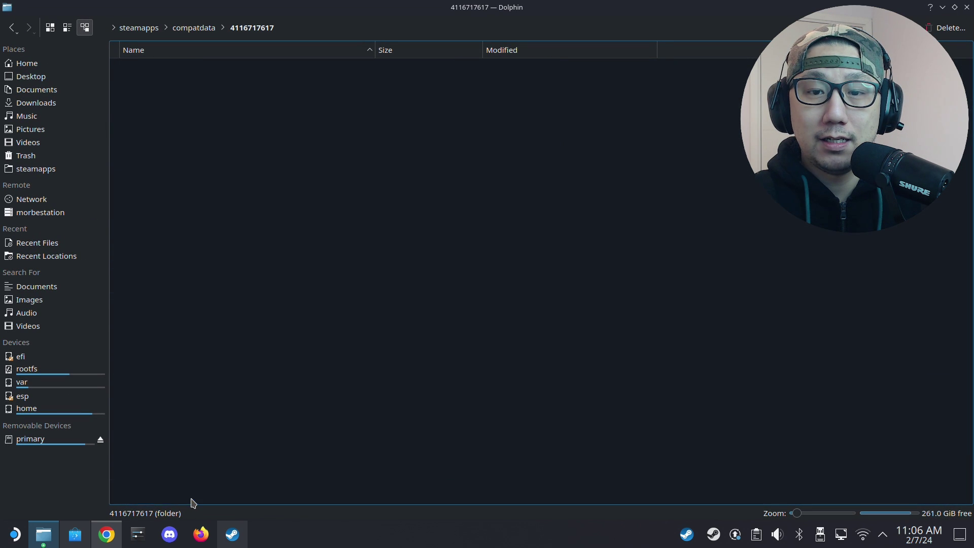
left_click(324, 30)
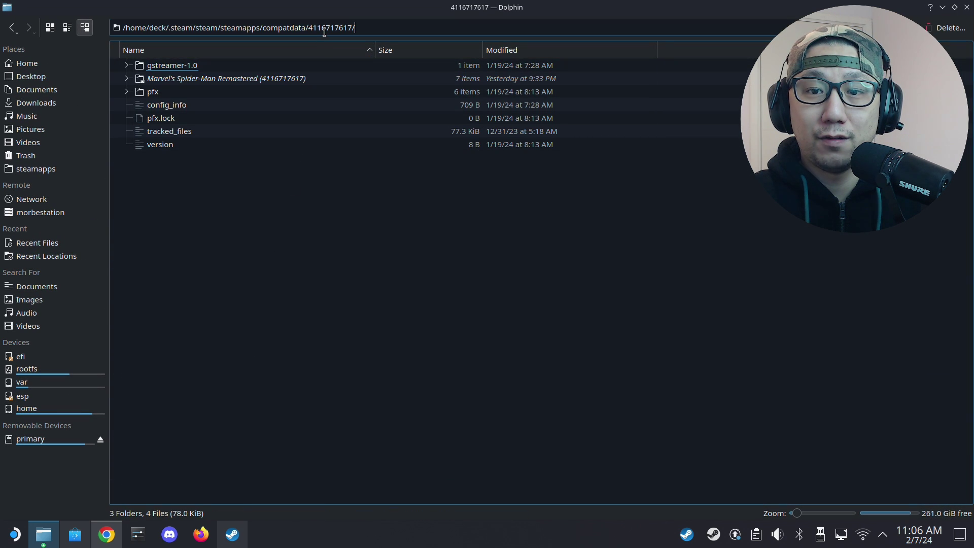
triple_click(404, 27)
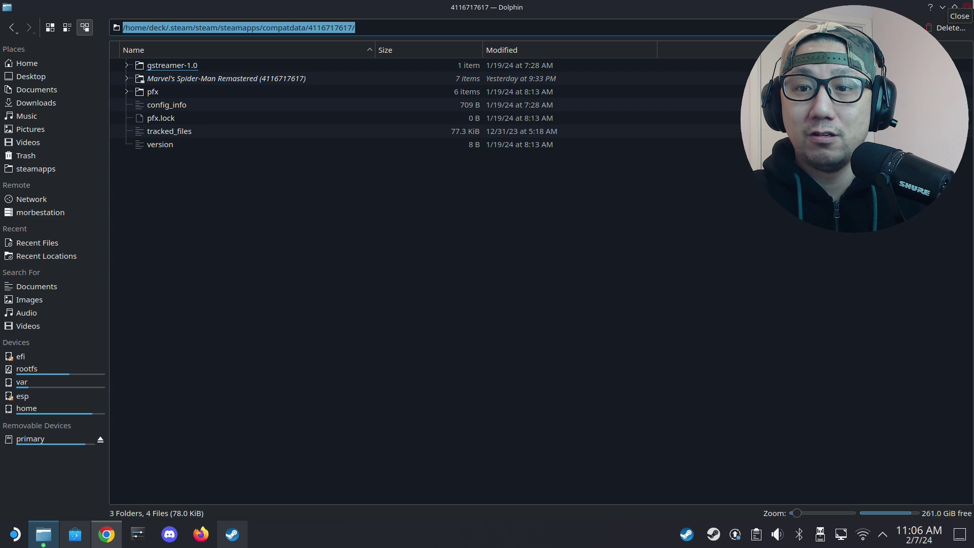
key("alt+Left")
left_click(967, 7)
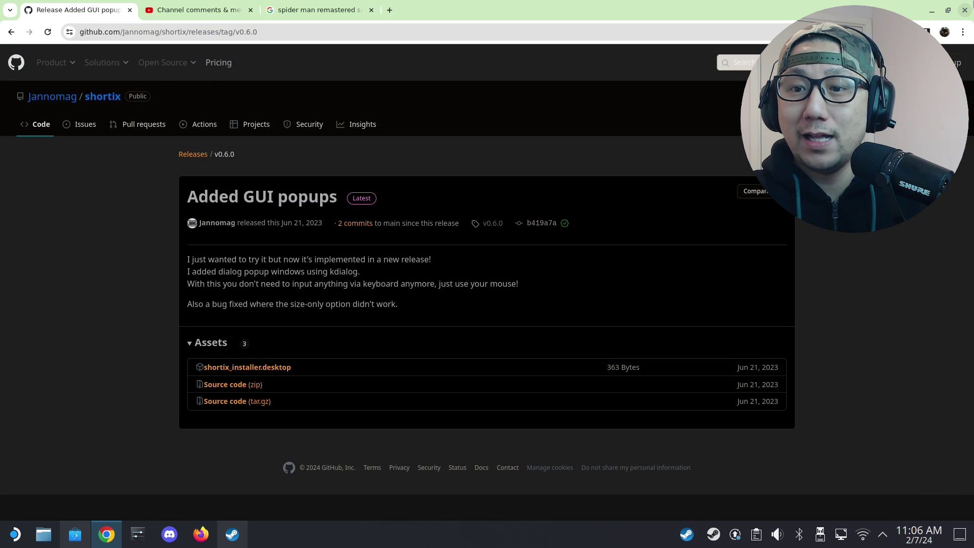
- Close Chrome and launch WeMod-8.13.9.exe from the Steam library
left_click(965, 10)
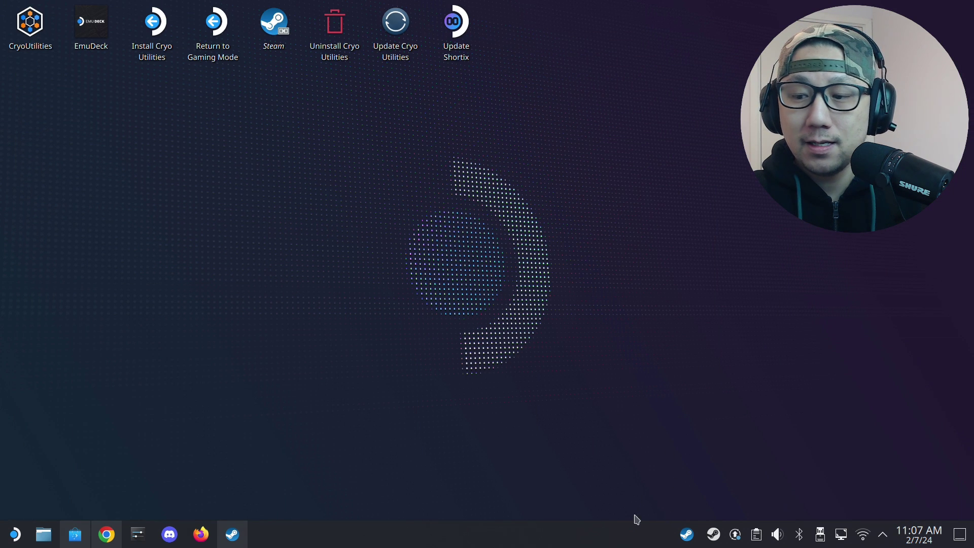
right_click(714, 534)
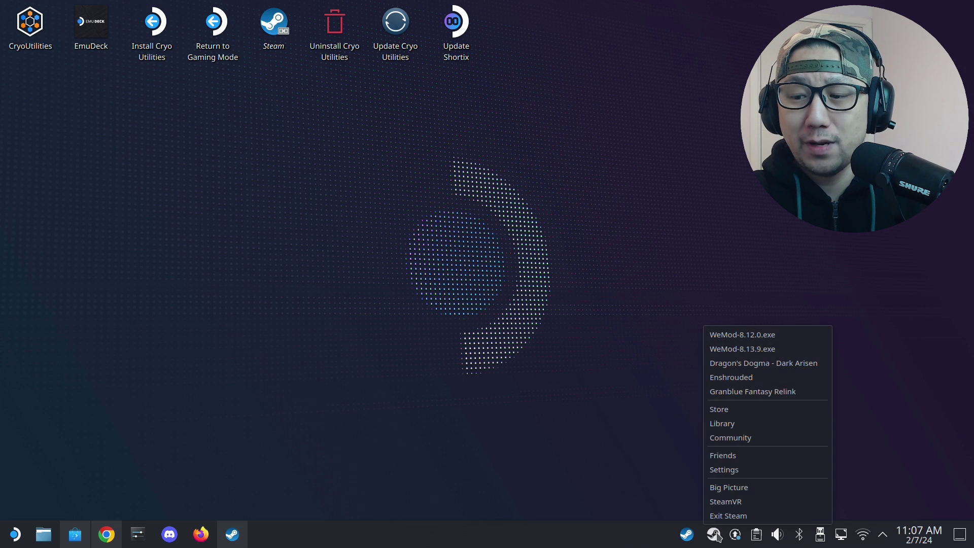
left_click(738, 424)
left_click(267, 300)
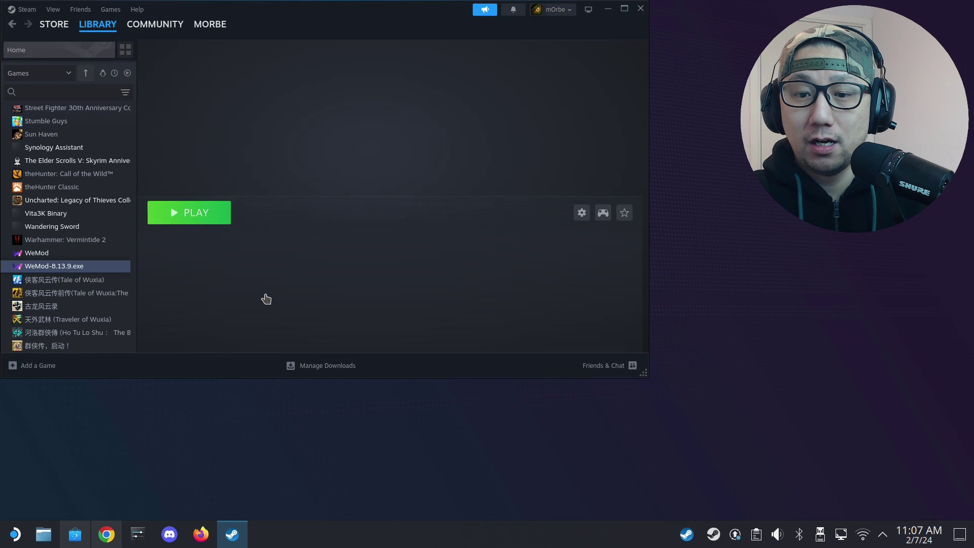
left_click(189, 221)
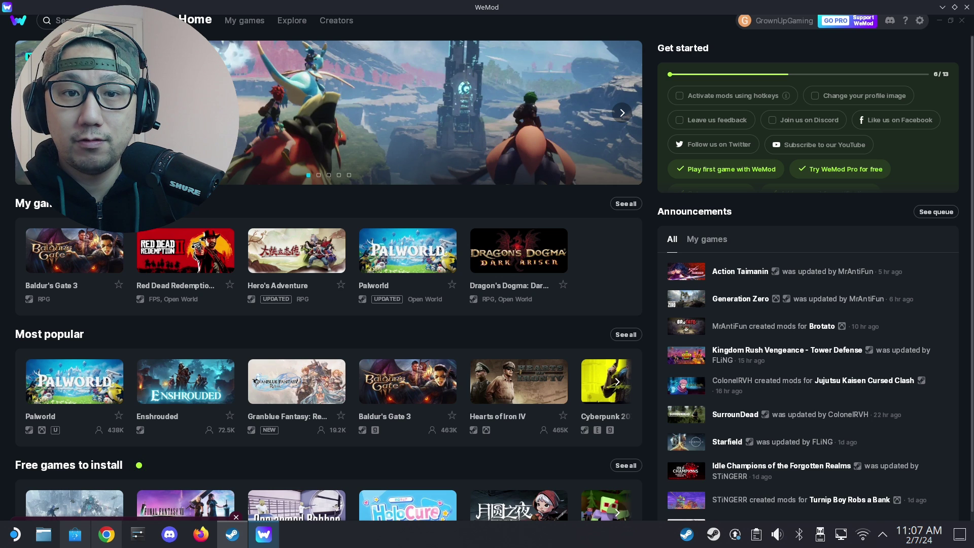
- Search 'dragon's', open Dragon's Dogma: Dark Arisen, delete its saved game path, and choose Add custom
left_click(68, 19)
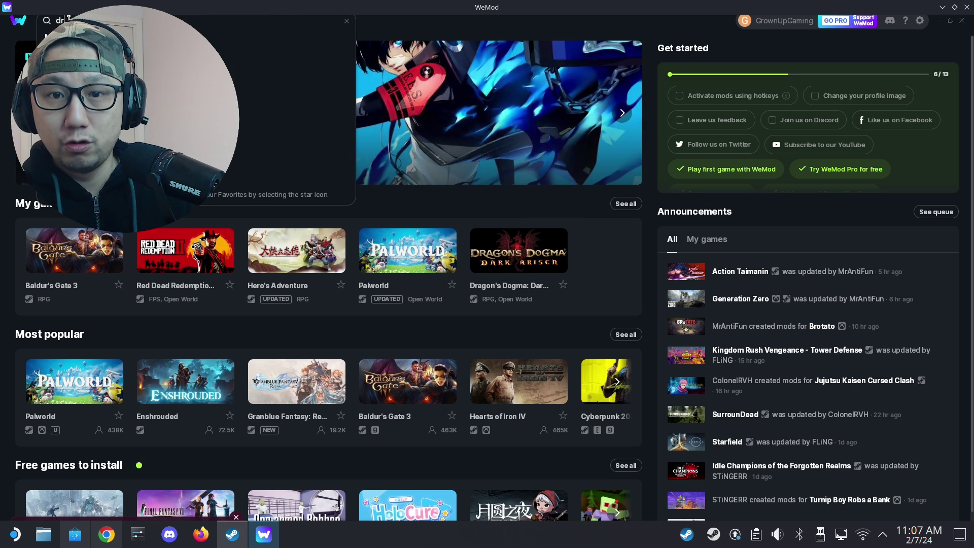
type("dra")
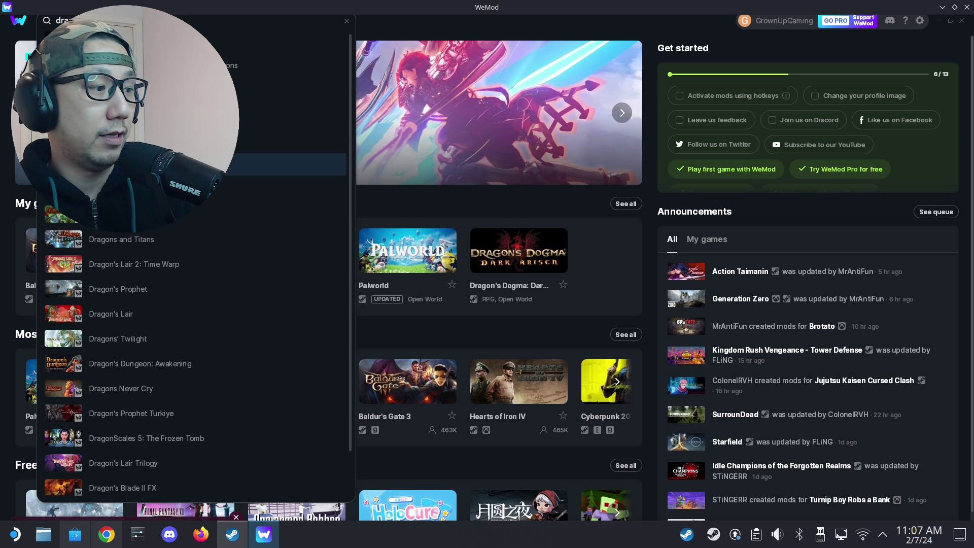
type("gon's")
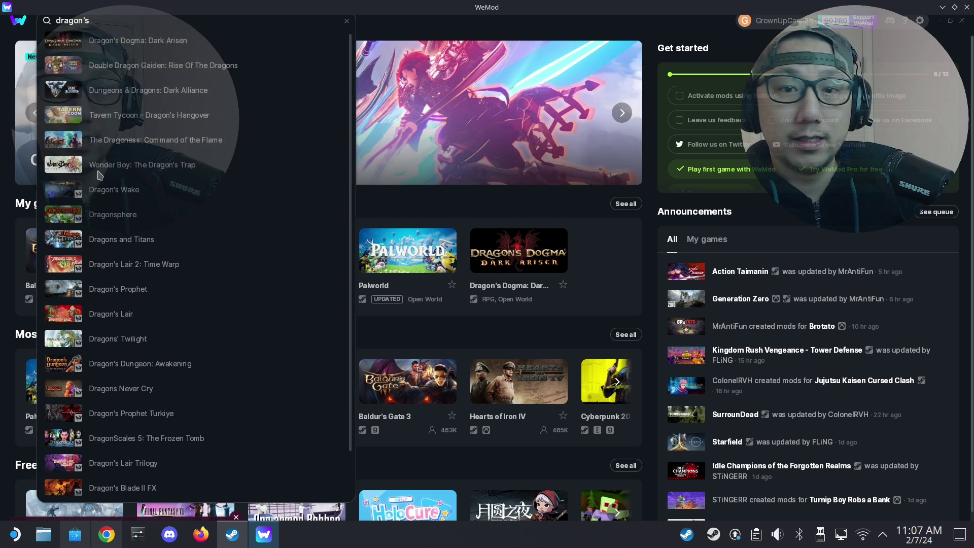
left_click(180, 43)
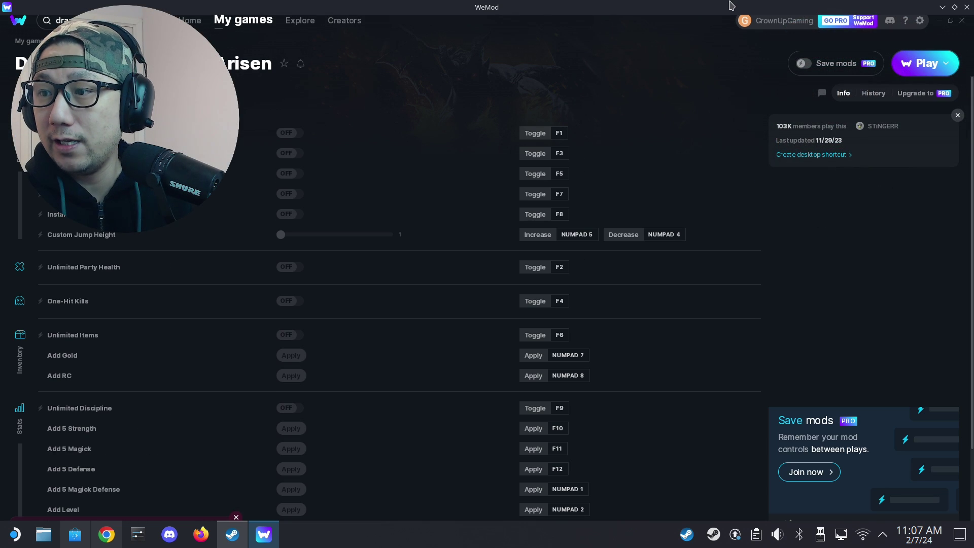
left_click(947, 63)
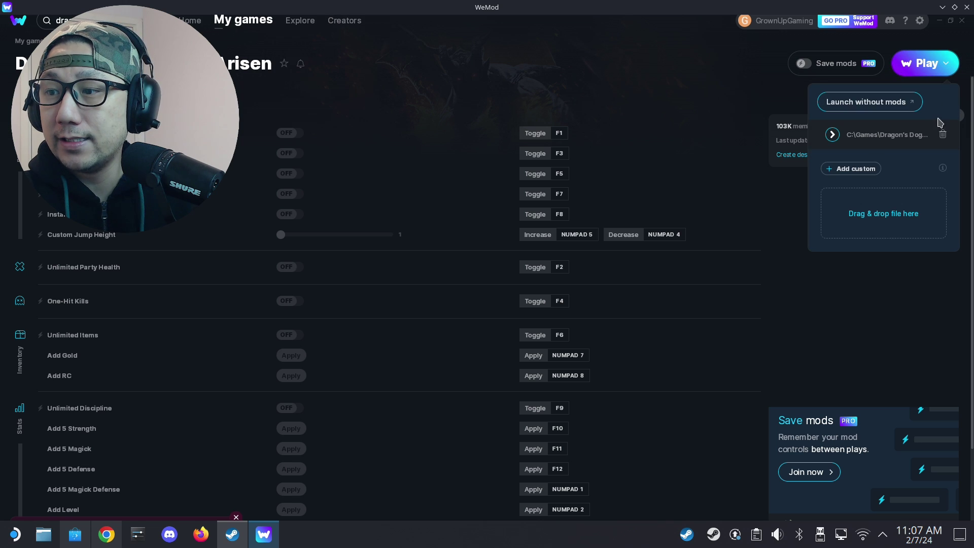
left_click(943, 134)
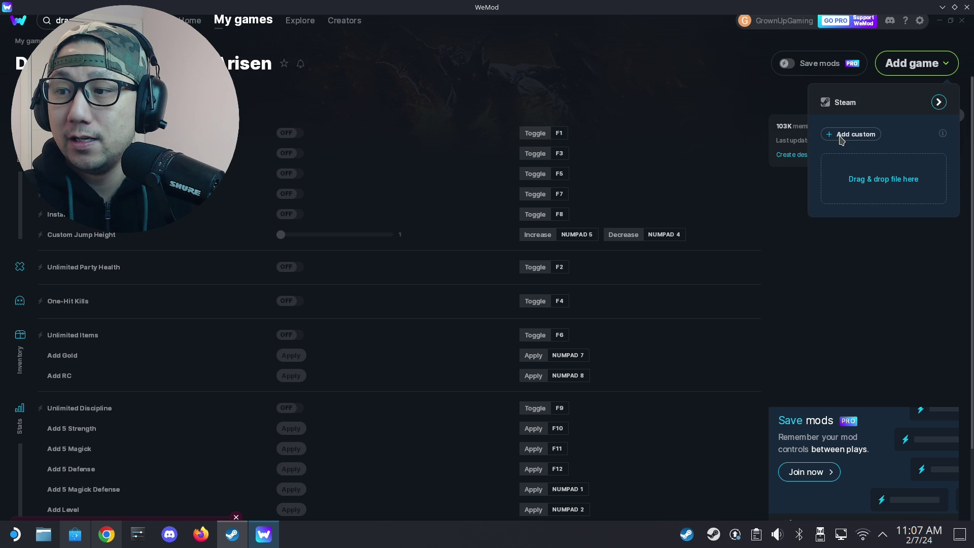
left_click(842, 138)
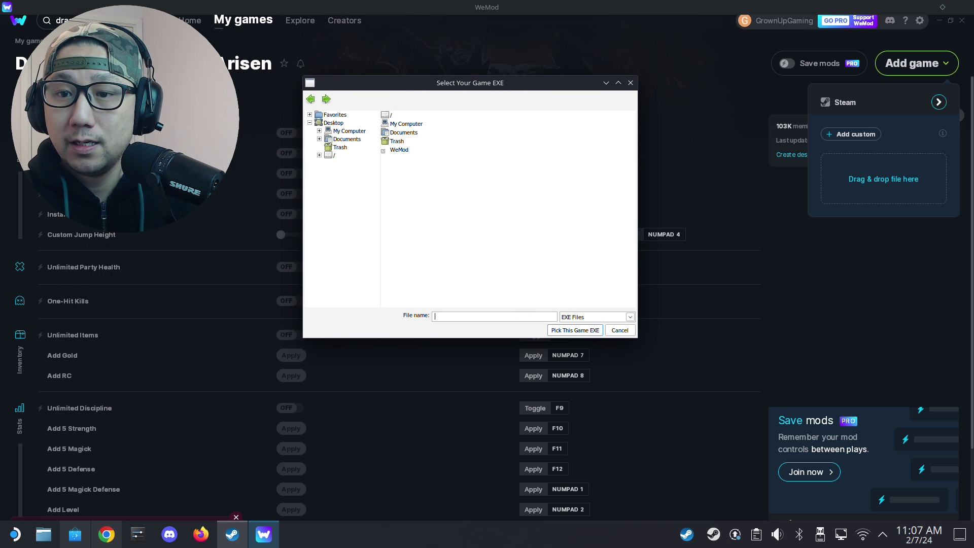
- Browse from the filesystem root into /home/deck/.steam/steam
double_click(390, 115)
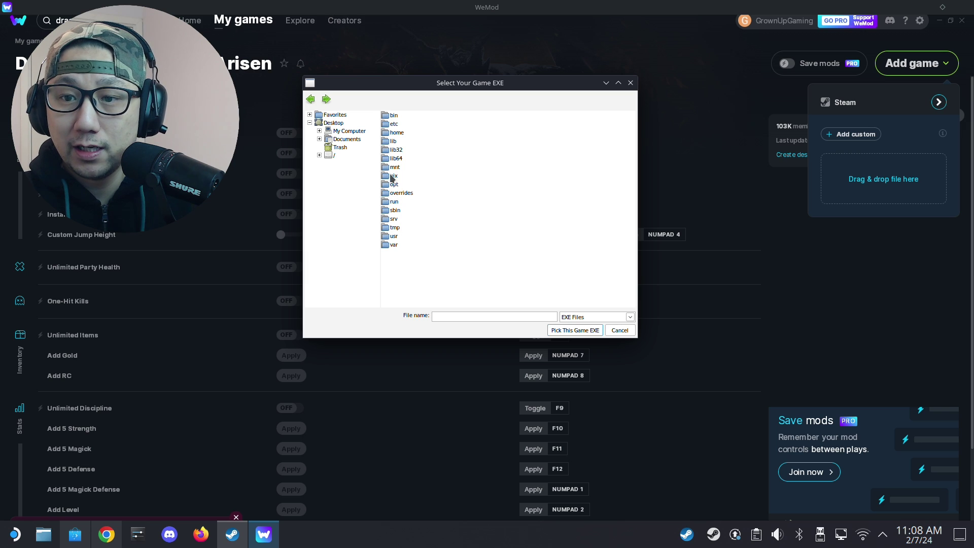
double_click(397, 133)
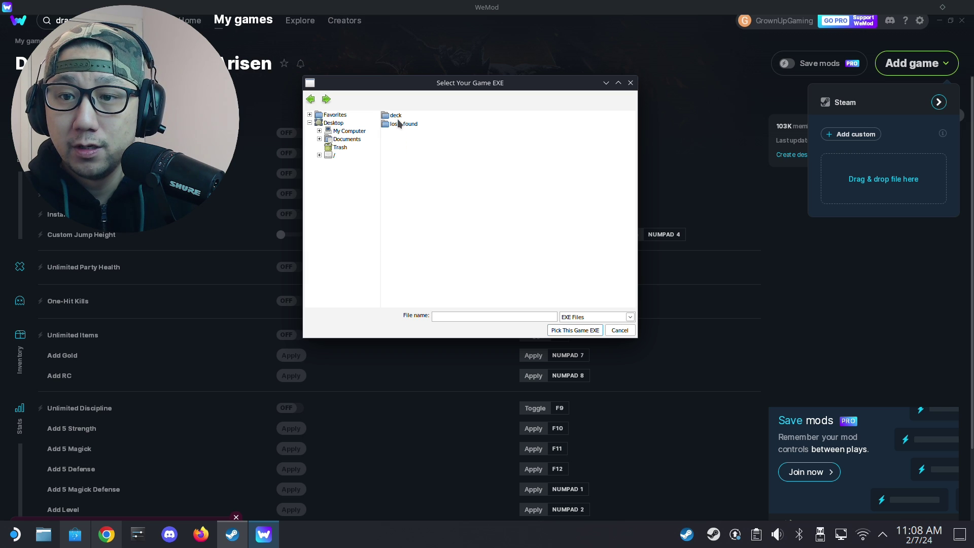
double_click(396, 116)
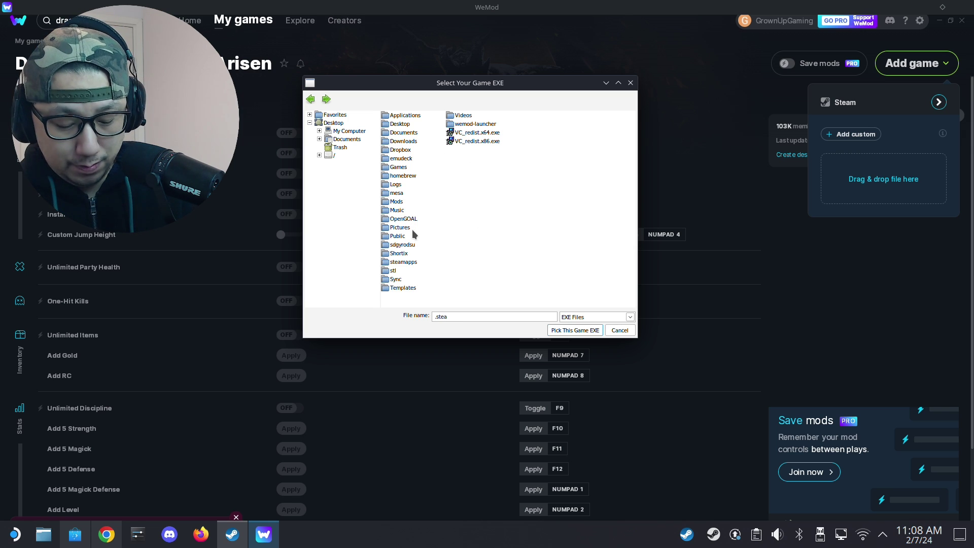
key("Return")
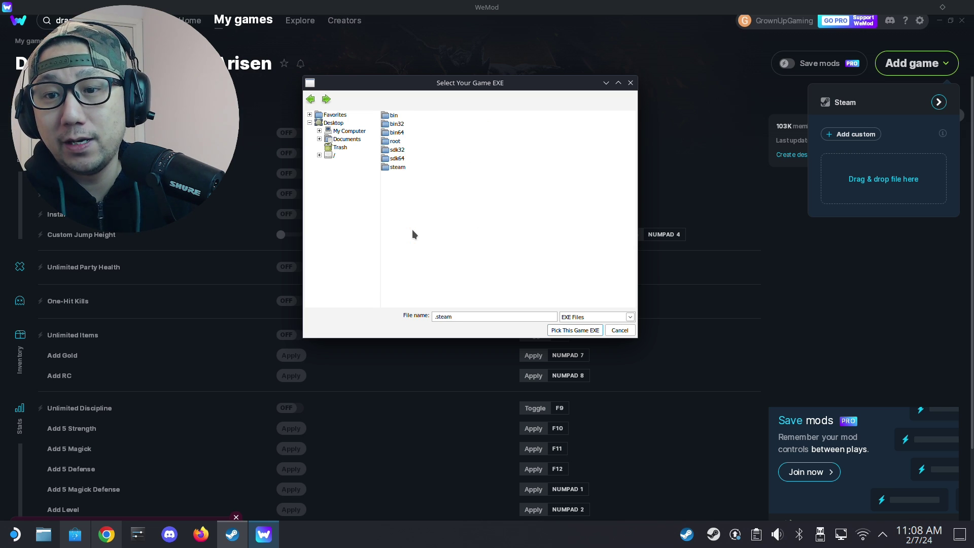
double_click(397, 167)
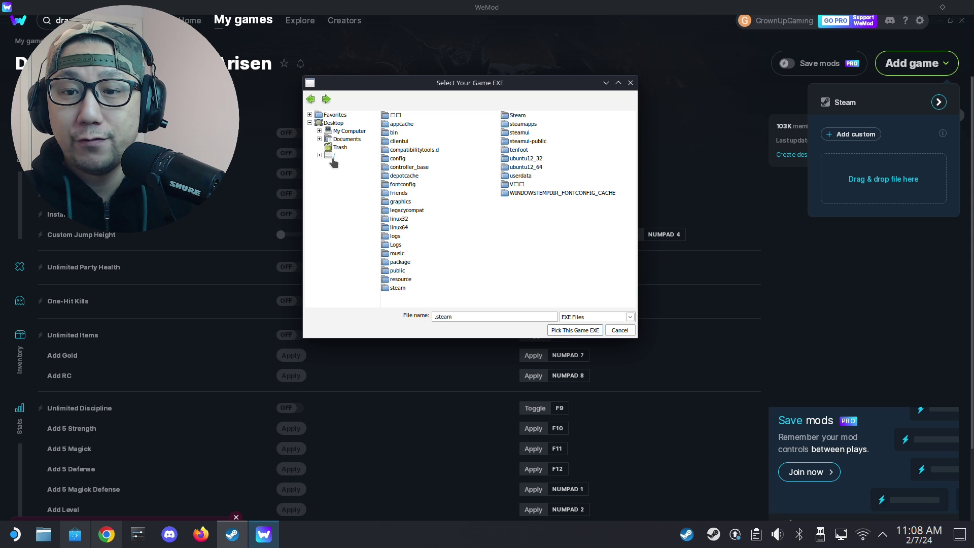
- Return to the root and open the /home/deck/Shortix folder
left_click(330, 155)
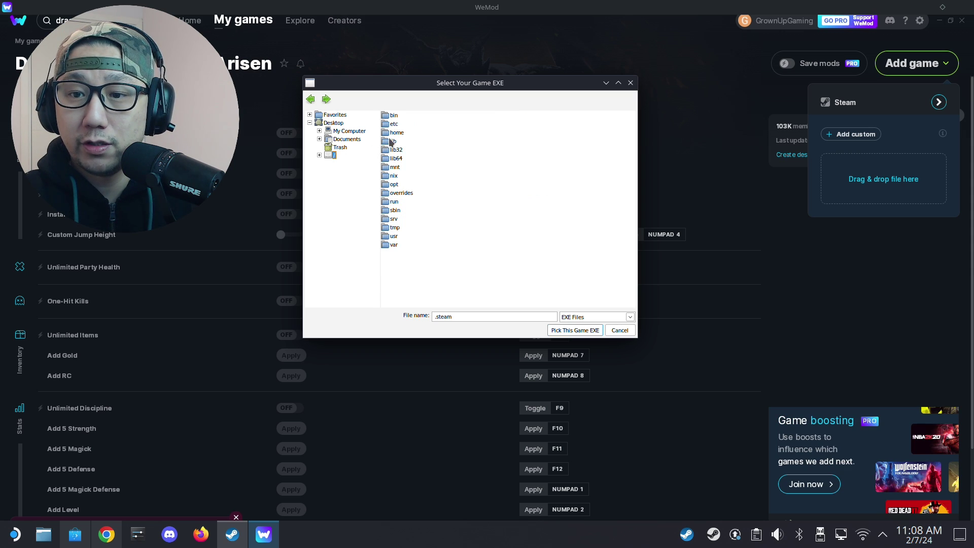
double_click(397, 134)
left_click(394, 115)
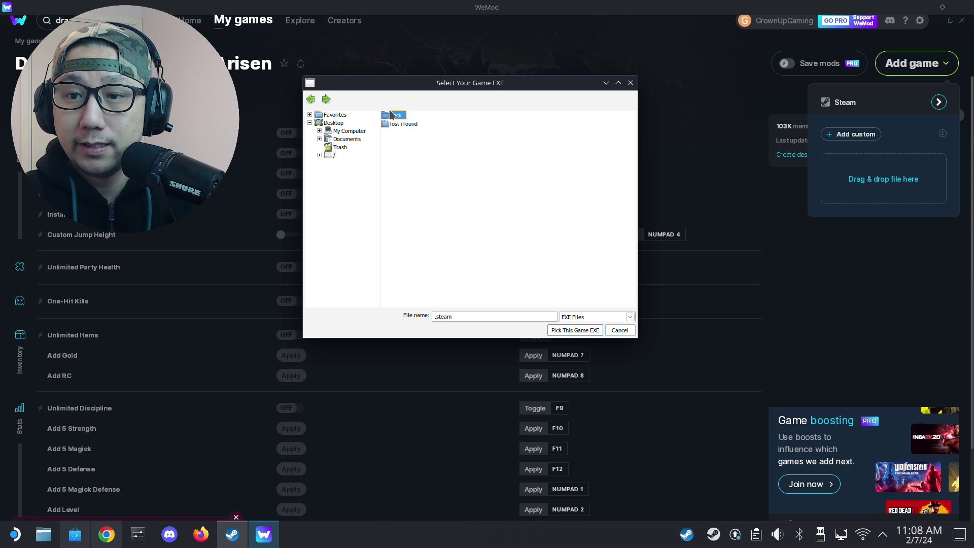
double_click(398, 254)
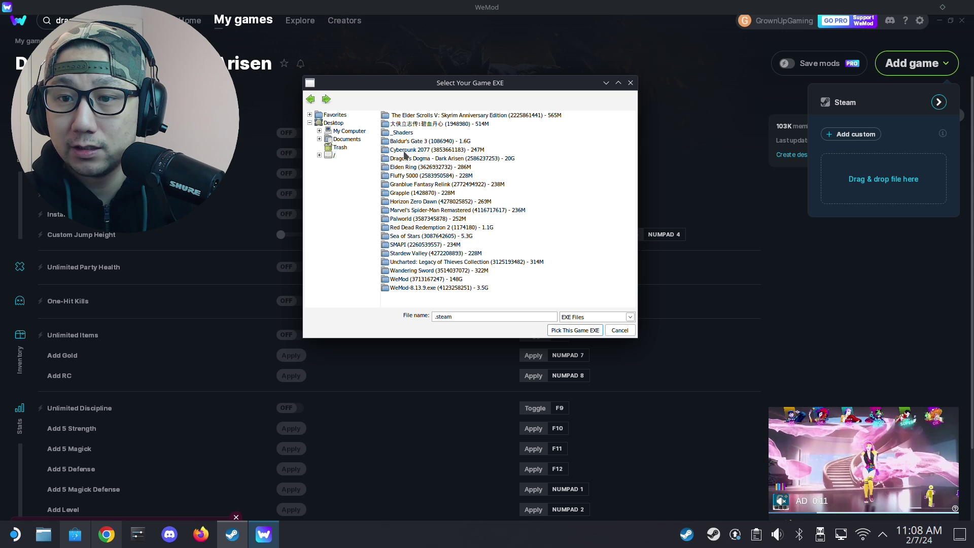
- Pick DDDA.exe from the Dragon's Dogma prefix's pfx/drive_c Games folder and launch with mods
left_click(420, 159)
double_click(420, 159)
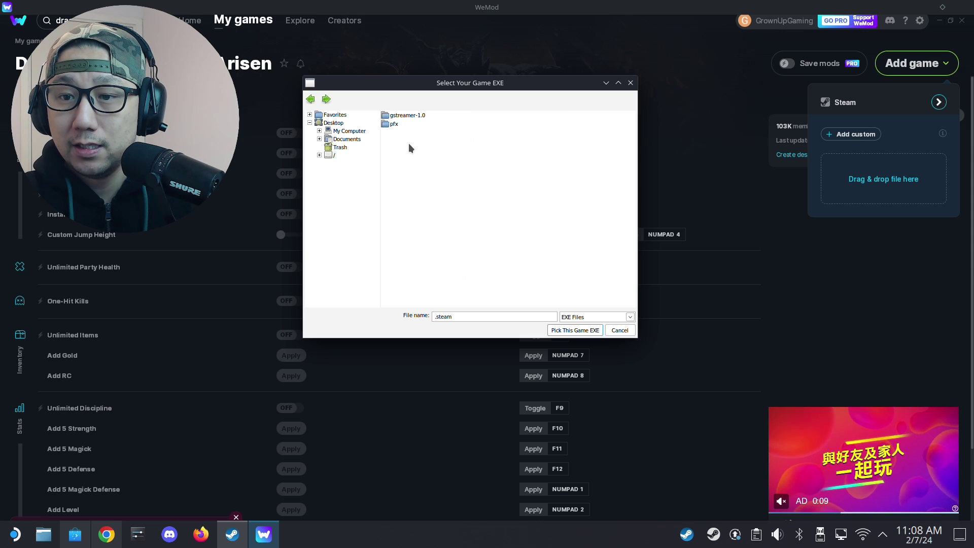
double_click(400, 125)
double_click(401, 124)
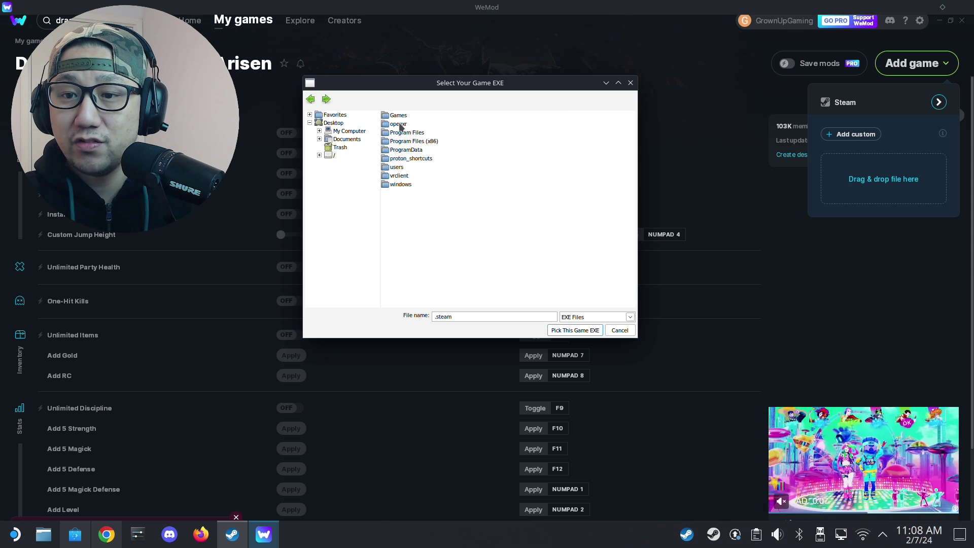
double_click(402, 116)
left_click(402, 117)
double_click(402, 117)
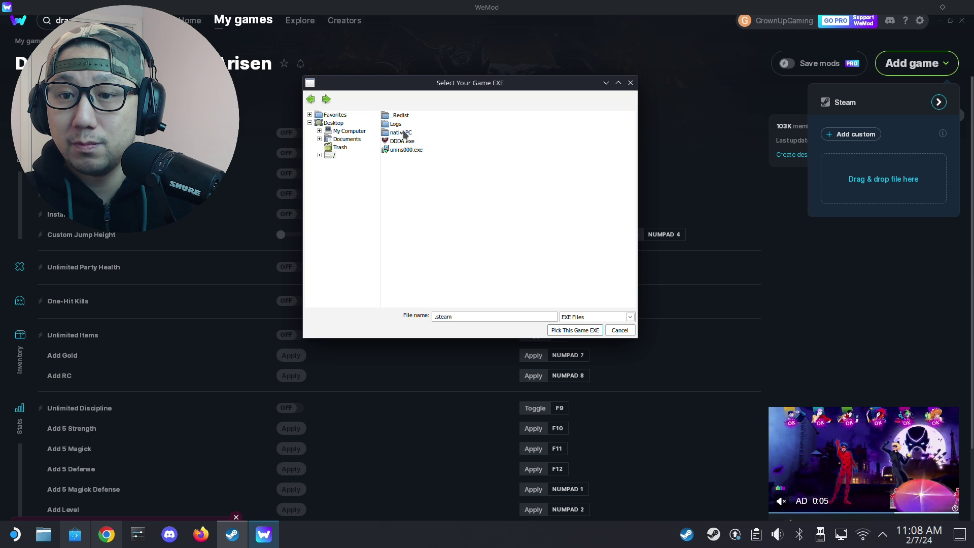
double_click(406, 140)
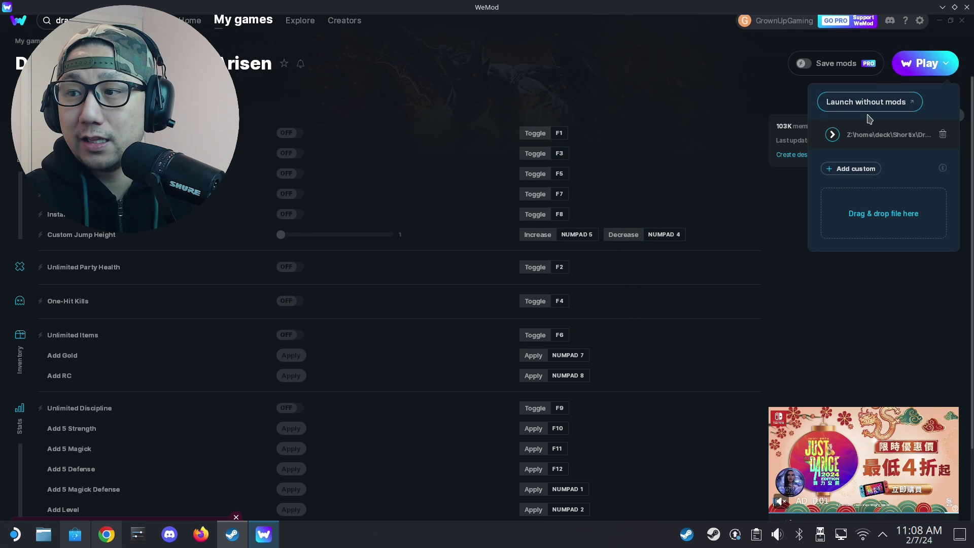
left_click(924, 63)
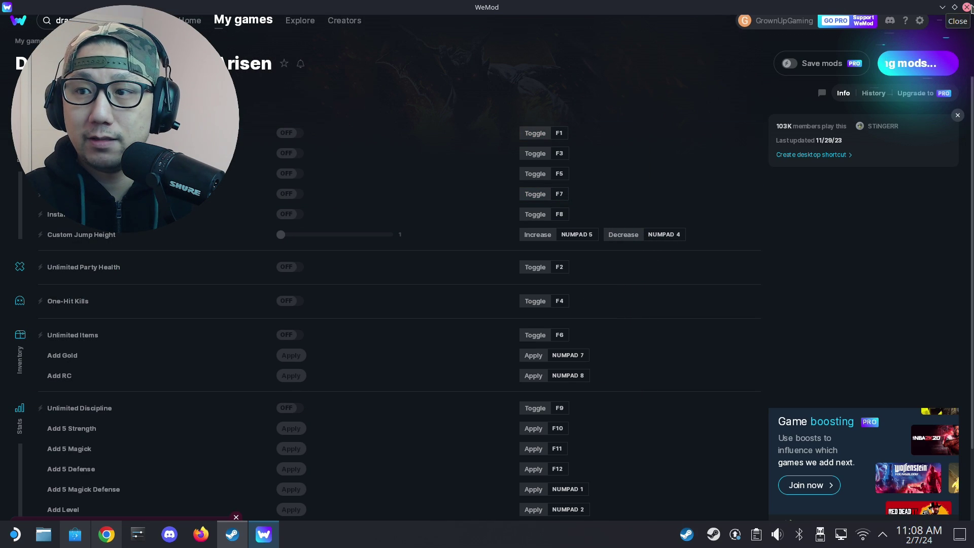
- Close WeMod to the tray and stop WeMod-8.13.9.exe in Steam
left_click(968, 8)
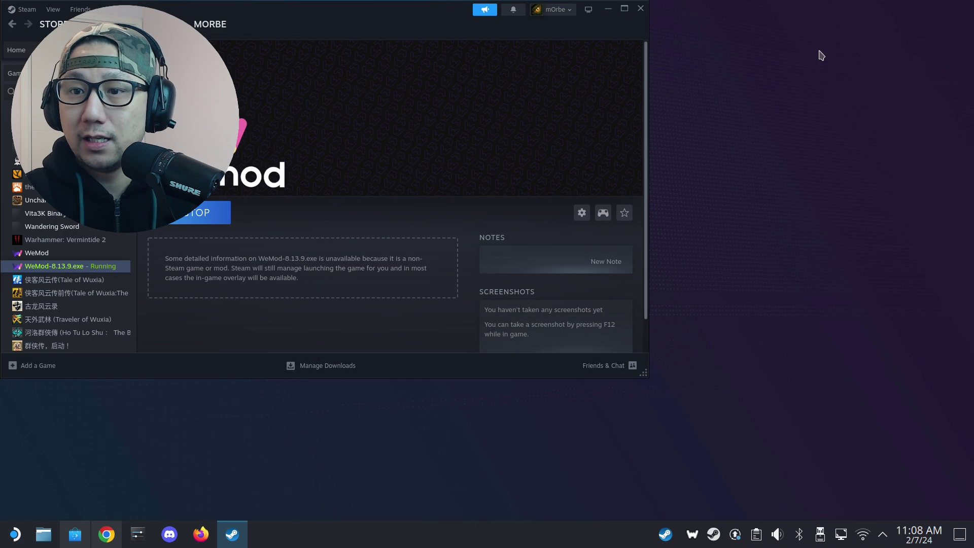
left_click(226, 224)
- Confirm exiting WeMod-8.13.9.exe, close Steam, and return to Chrome's Channel comments page
left_click(323, 219)
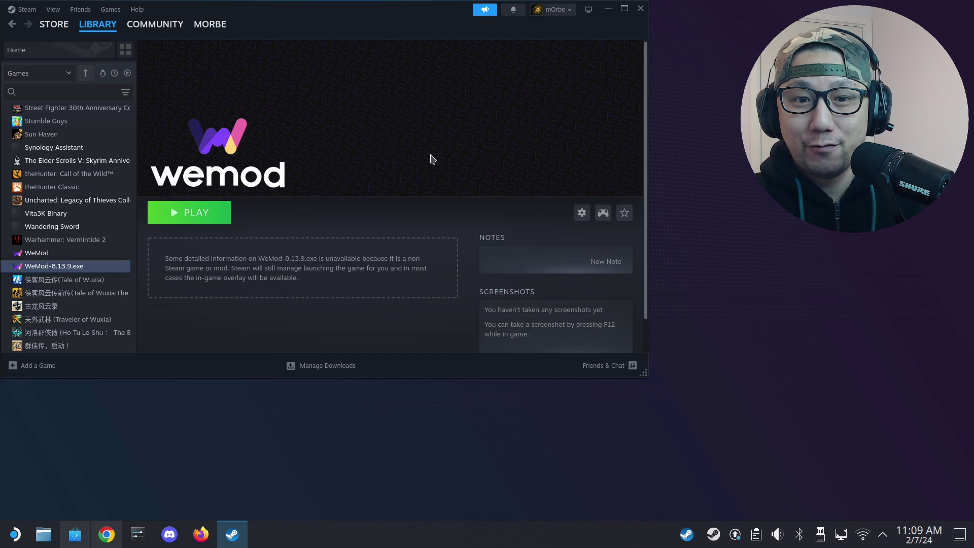
left_click(639, 9)
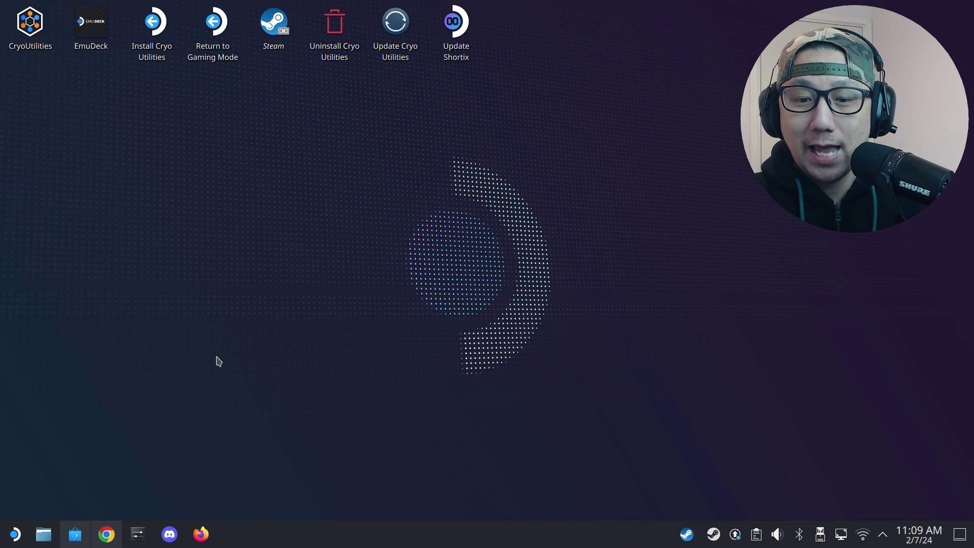
left_click(107, 534)
left_click(190, 8)
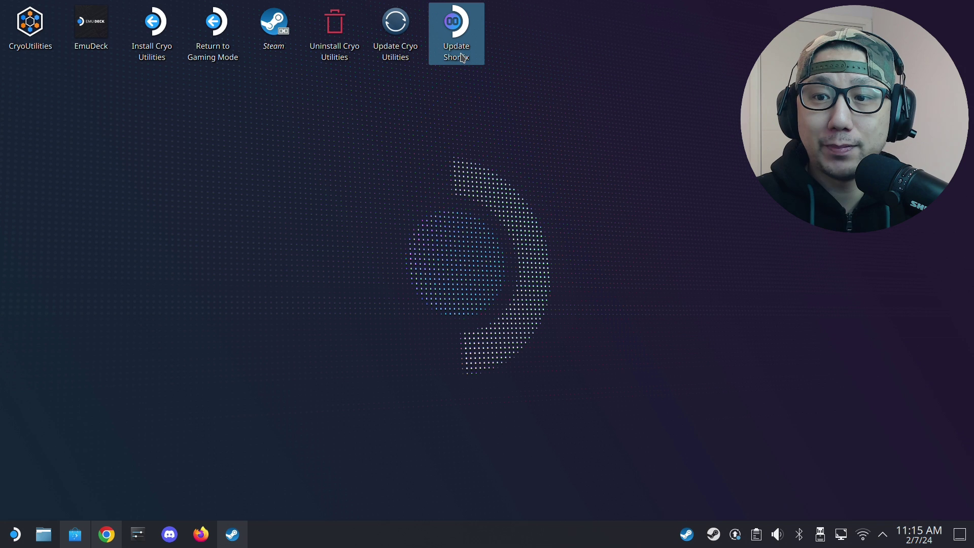
- Add WeMod-8.13.10.exe from Downloads to the Steam library as a non-Steam game
right_click(713, 533)
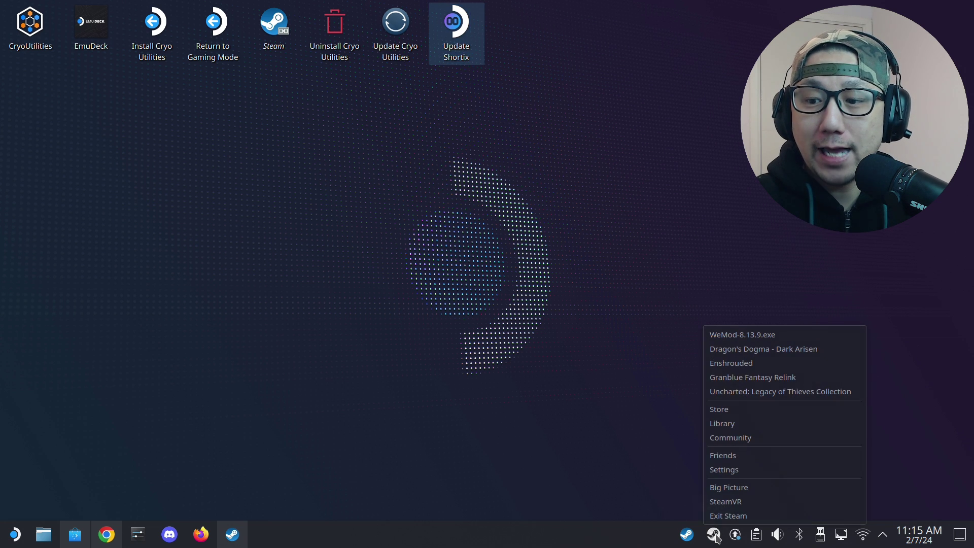
left_click(727, 425)
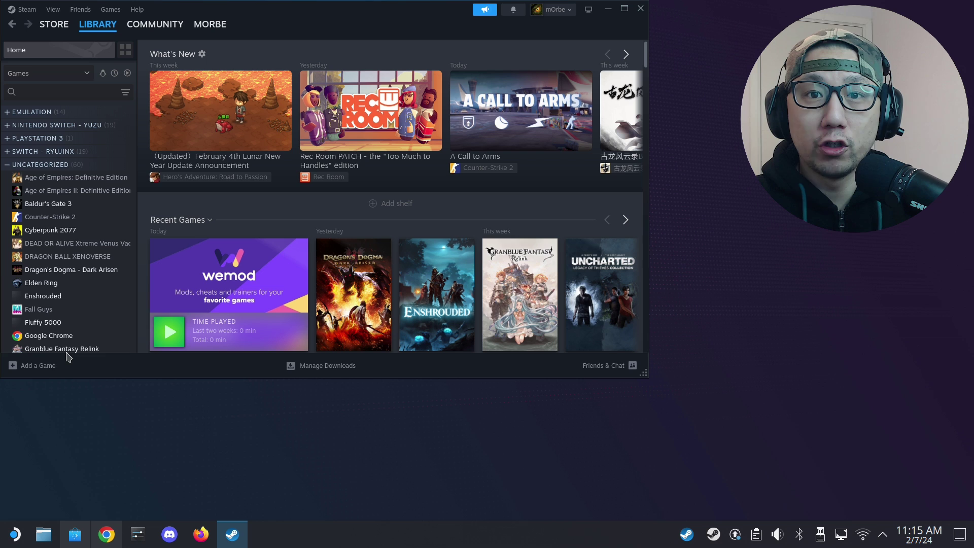
left_click(43, 372)
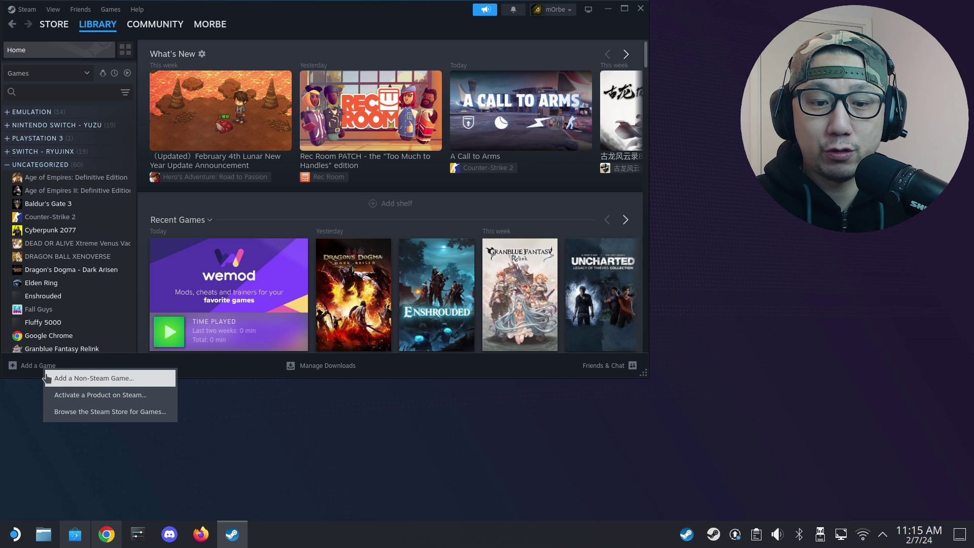
left_click(66, 382)
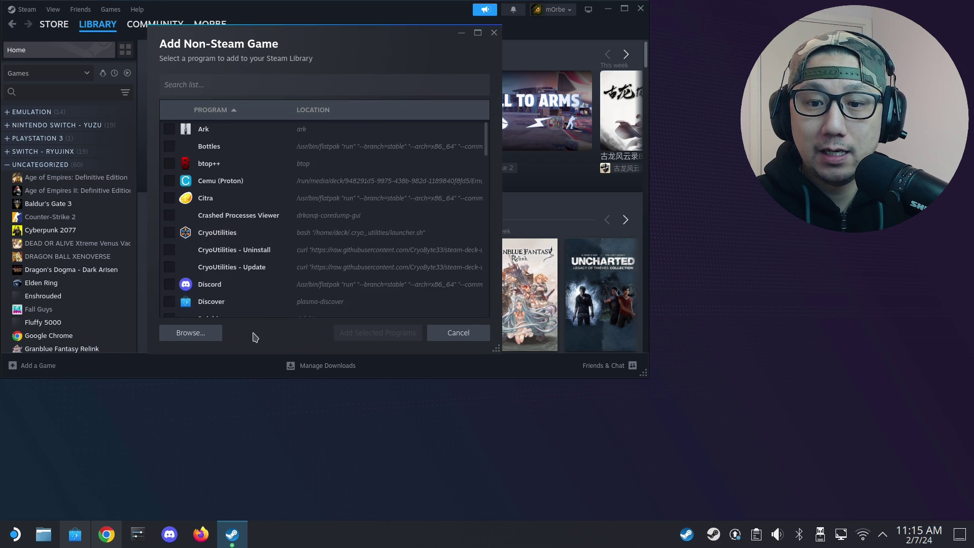
left_click(200, 335)
scroll(350, 284, "down", 10)
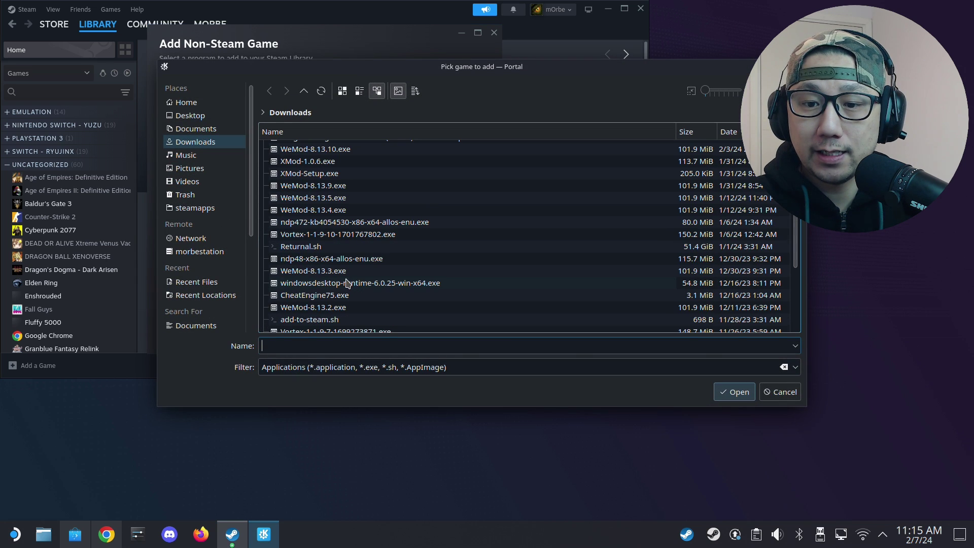
scroll(335, 180, "up", 3)
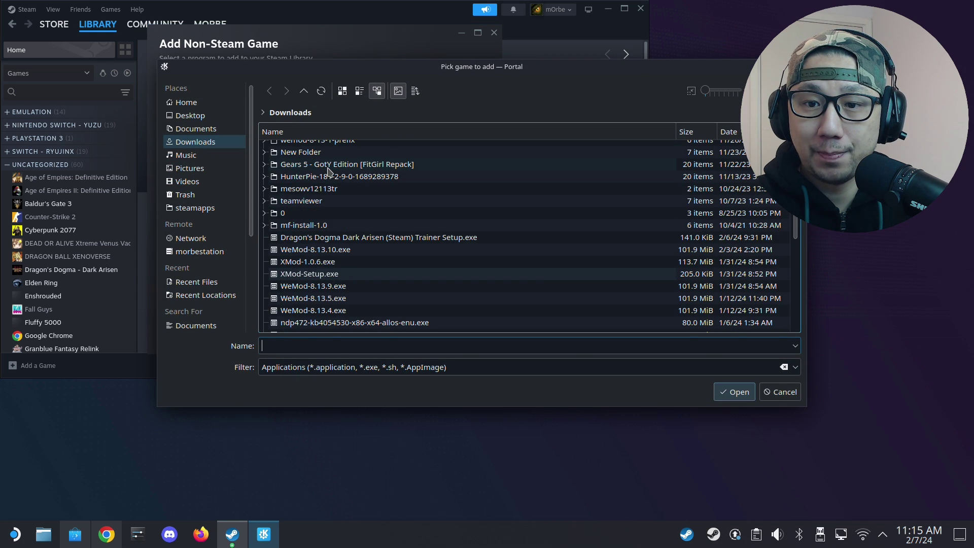
left_click(307, 250)
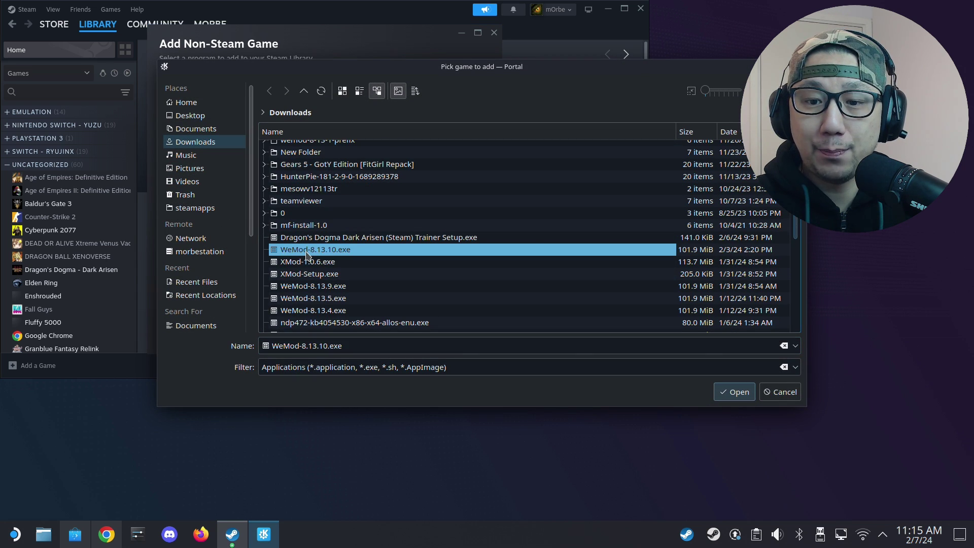
double_click(340, 250)
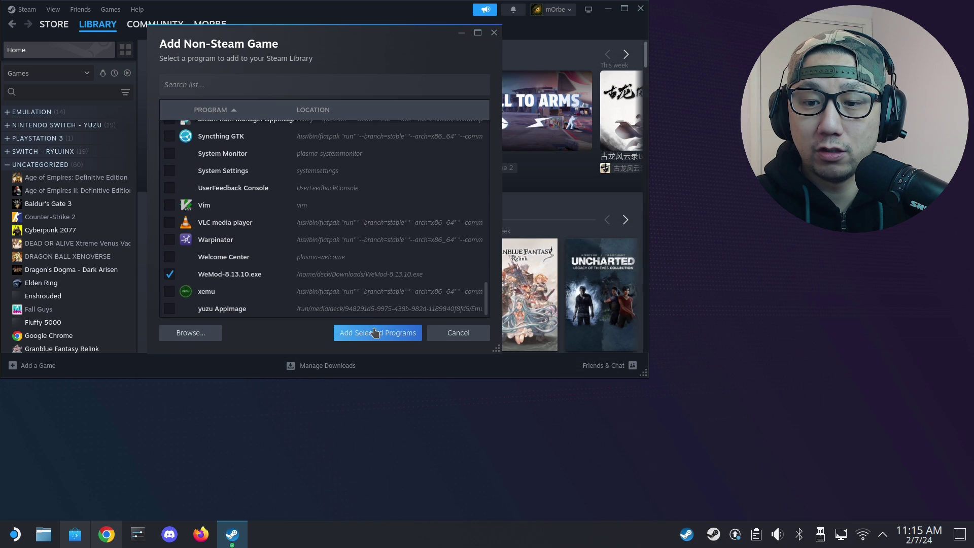
left_click(374, 333)
- Scroll the library and open the WeMod-8.13.10.exe page
scroll(71, 302, "down", 3)
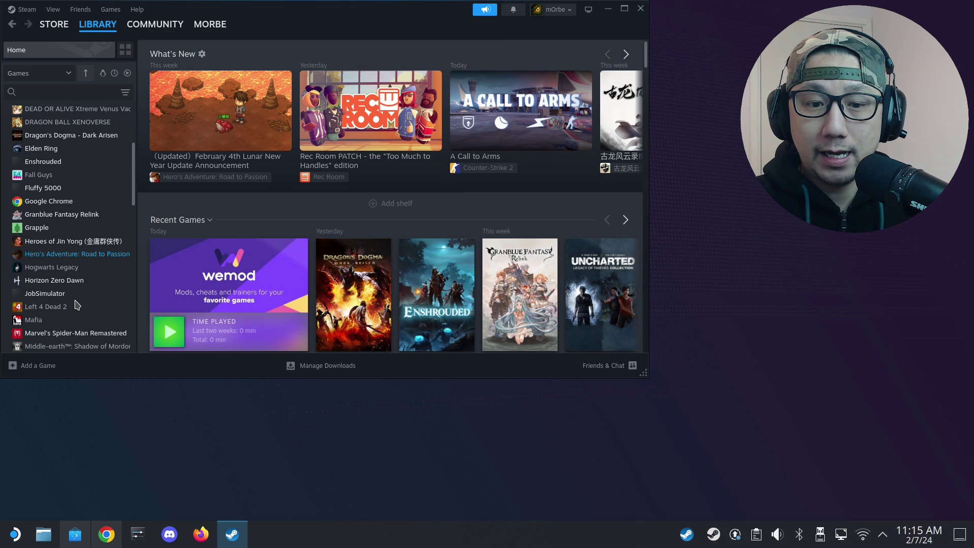
scroll(74, 276, "down", 12)
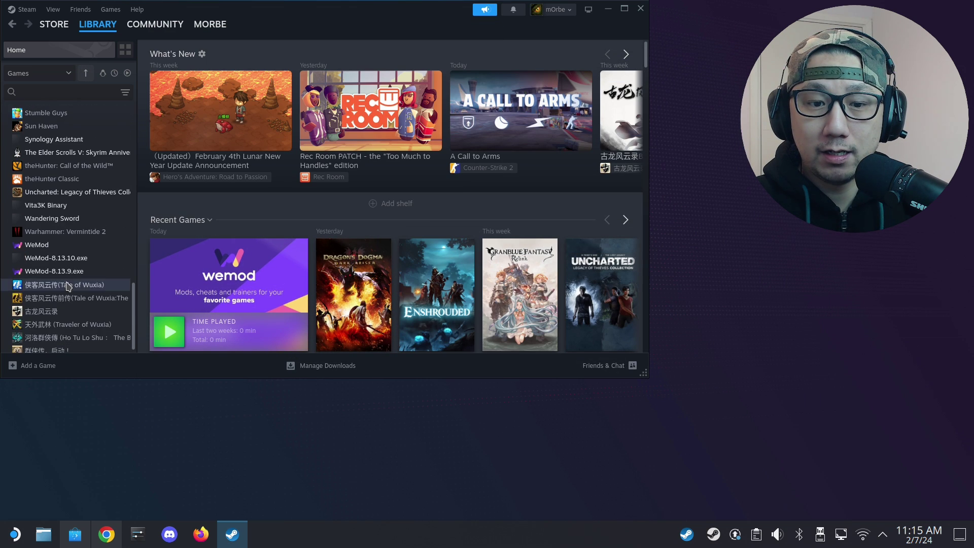
left_click(70, 254)
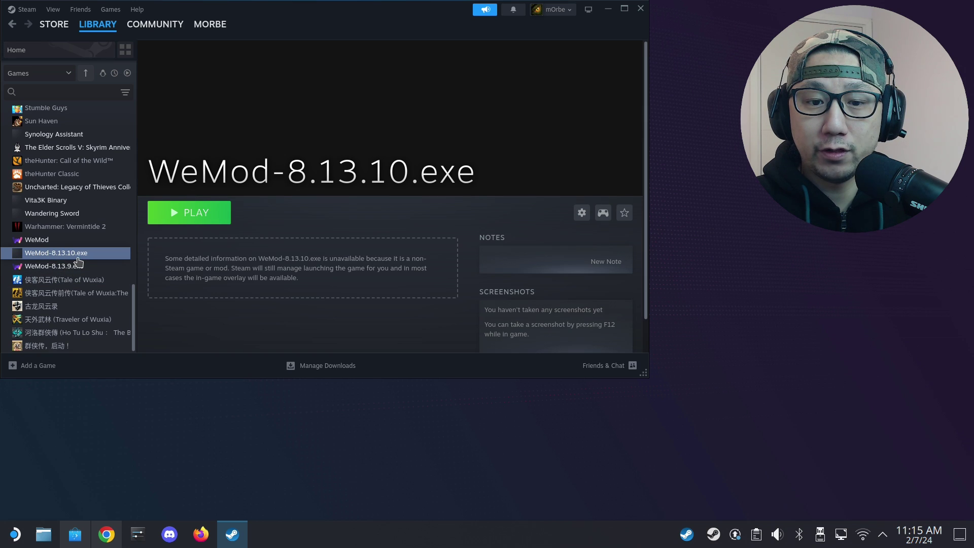
- Force the WeMod-8.13.10.exe shortcut to use Proton Experimental as its compatibility tool
left_click(582, 213)
left_click(254, 146)
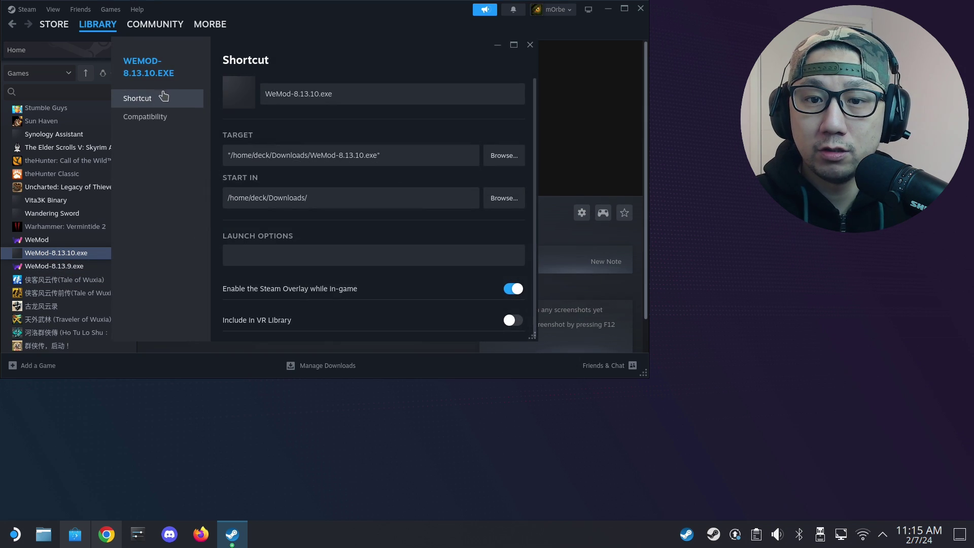
left_click(145, 117)
left_click(325, 91)
left_click(305, 115)
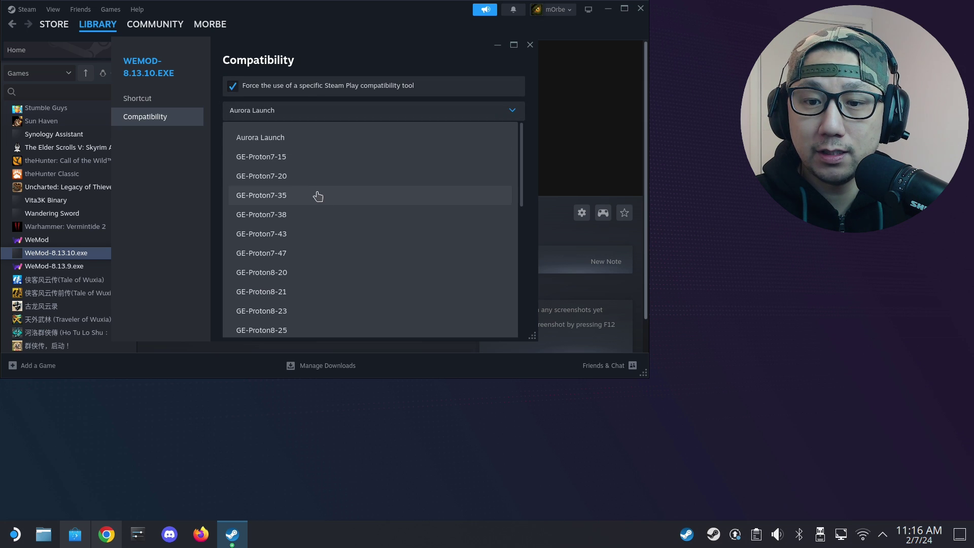
scroll(305, 269, "down", 5)
left_click(307, 292)
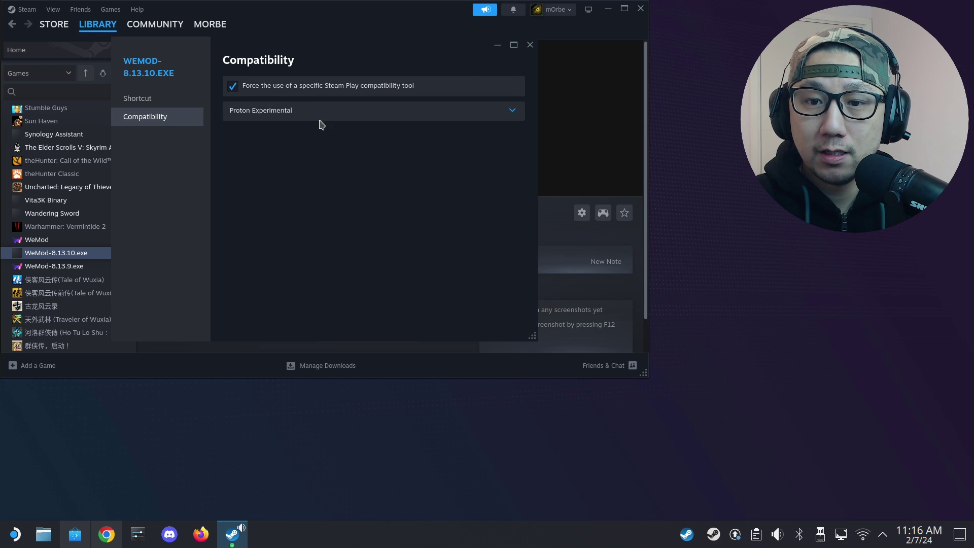
left_click(530, 45)
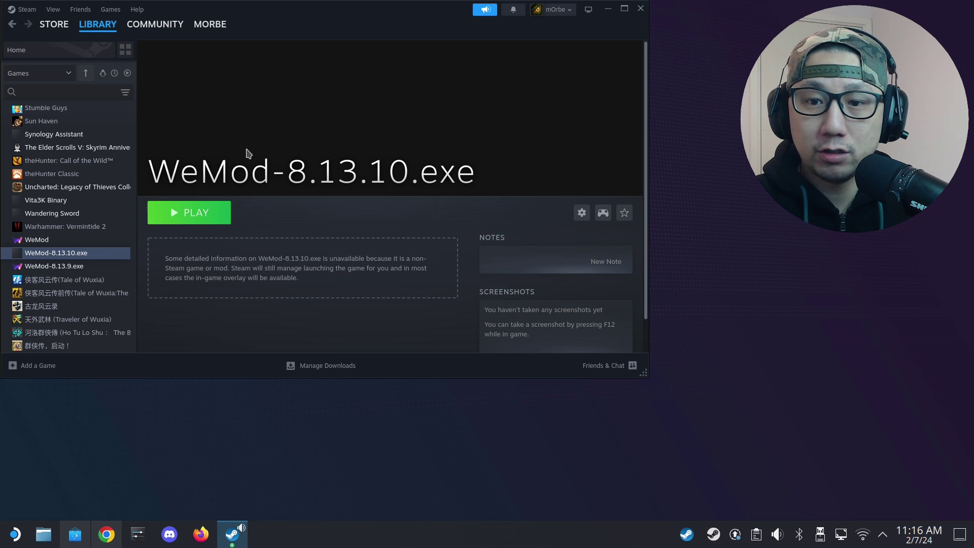
- Run the WeMod-8.13.10.exe installer, dismiss its install-failed error, and minimise Steam
left_click(200, 203)
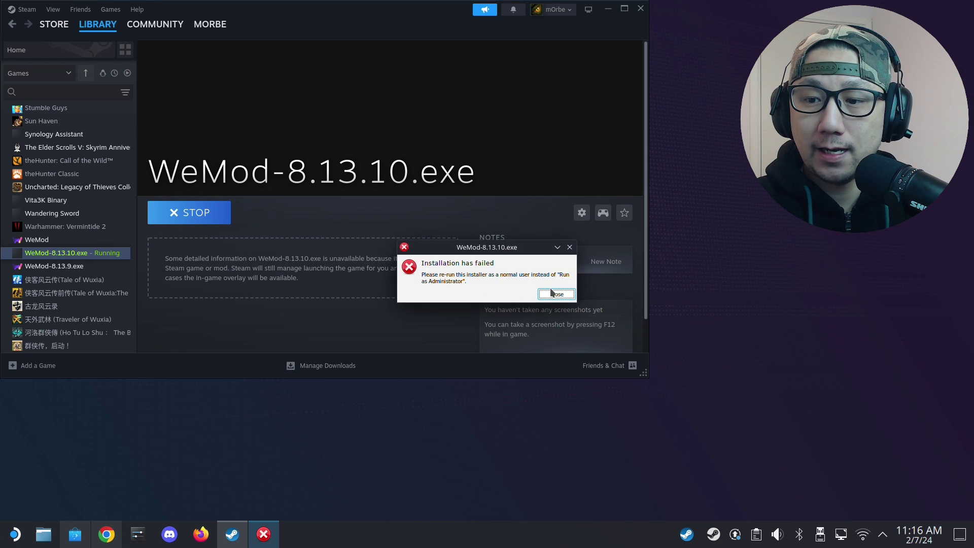
left_click(557, 295)
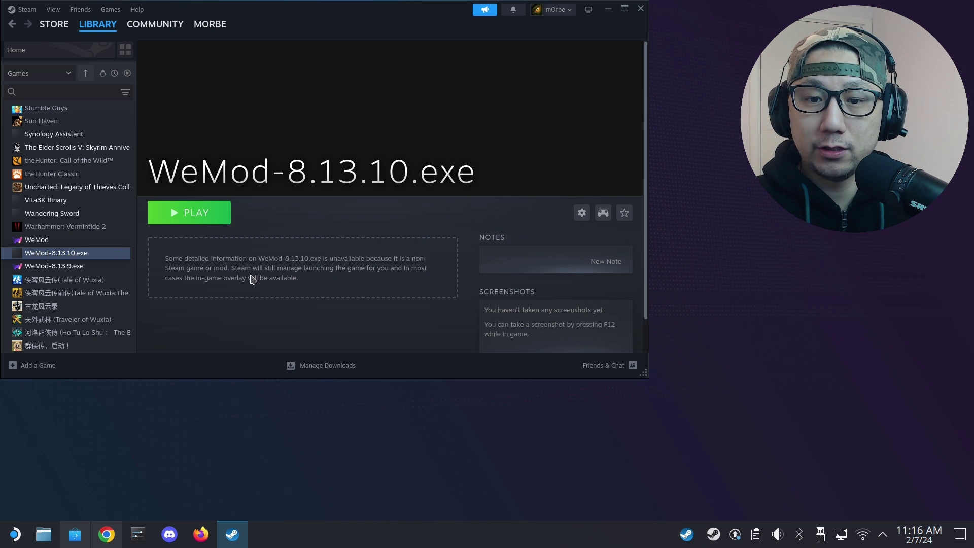
left_click(237, 543)
left_click(53, 545)
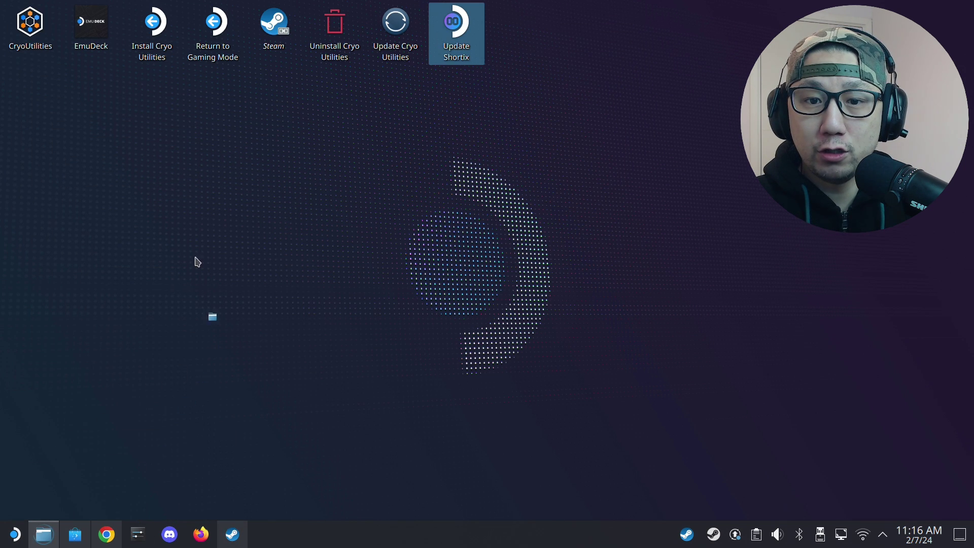
left_click(127, 35)
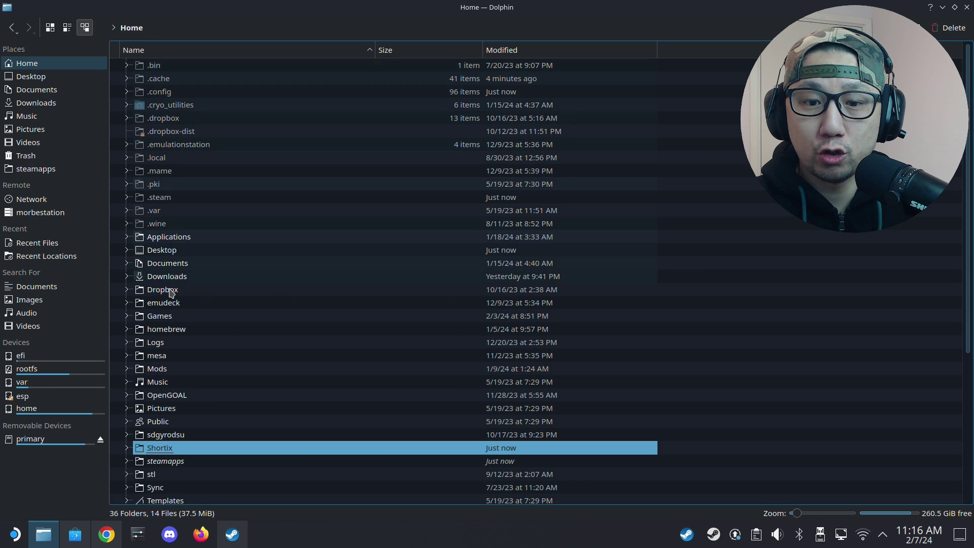
left_click(163, 446)
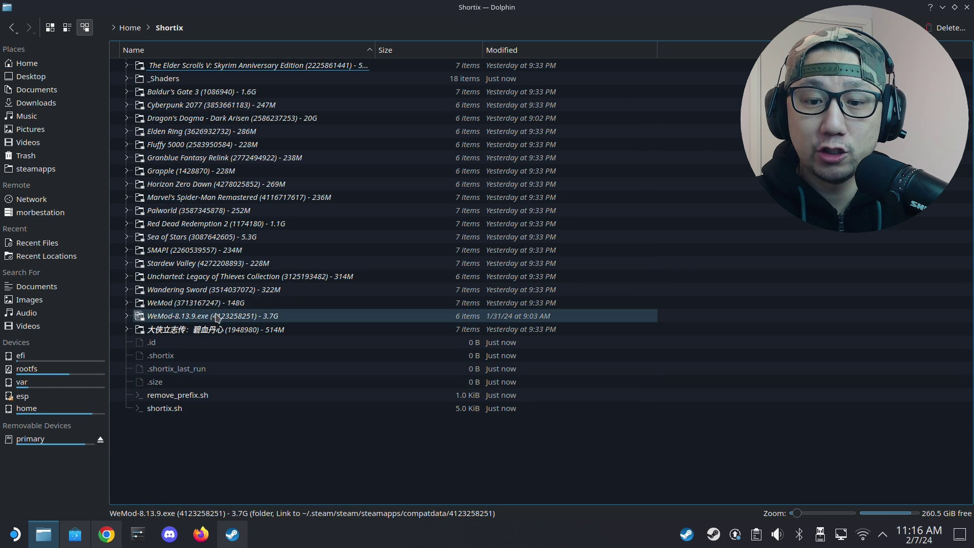
left_click(942, 7)
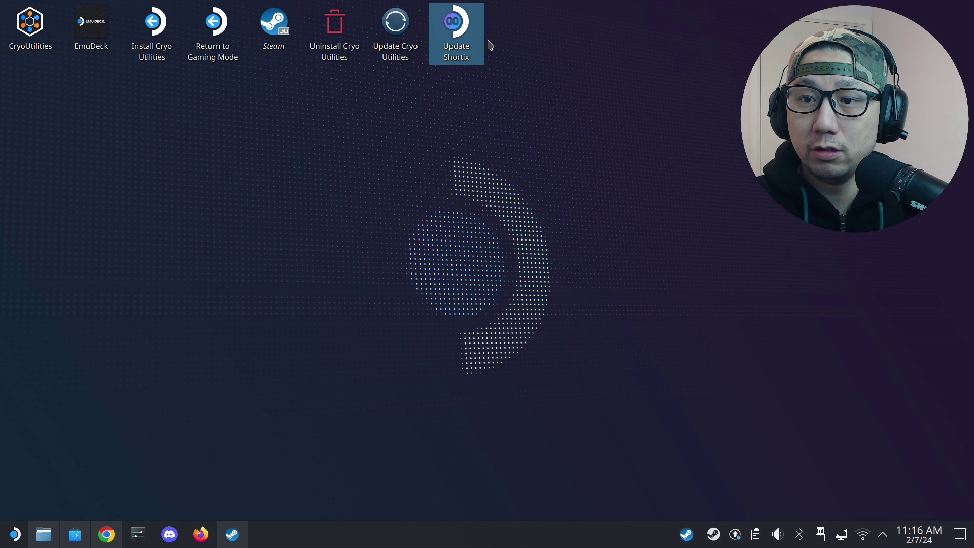
left_click(474, 40)
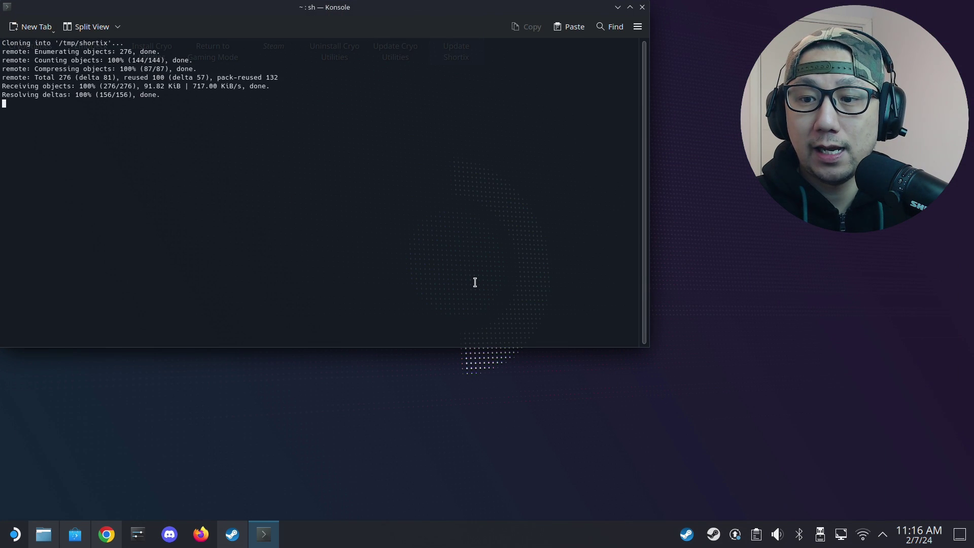
- Accept the Shortix updater prompts: prefix ids and sizes in names, plus the background update service
left_click(560, 261)
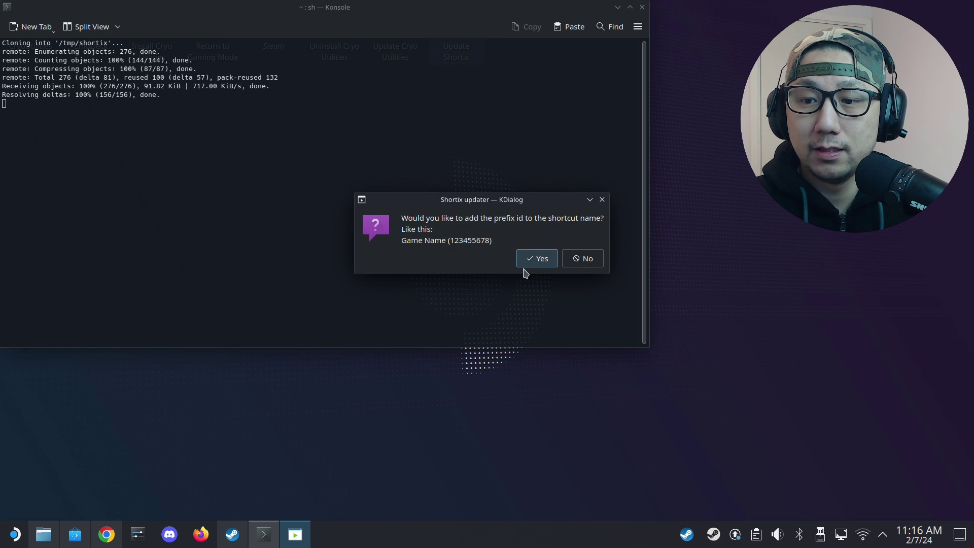
left_click(529, 258)
left_click(576, 257)
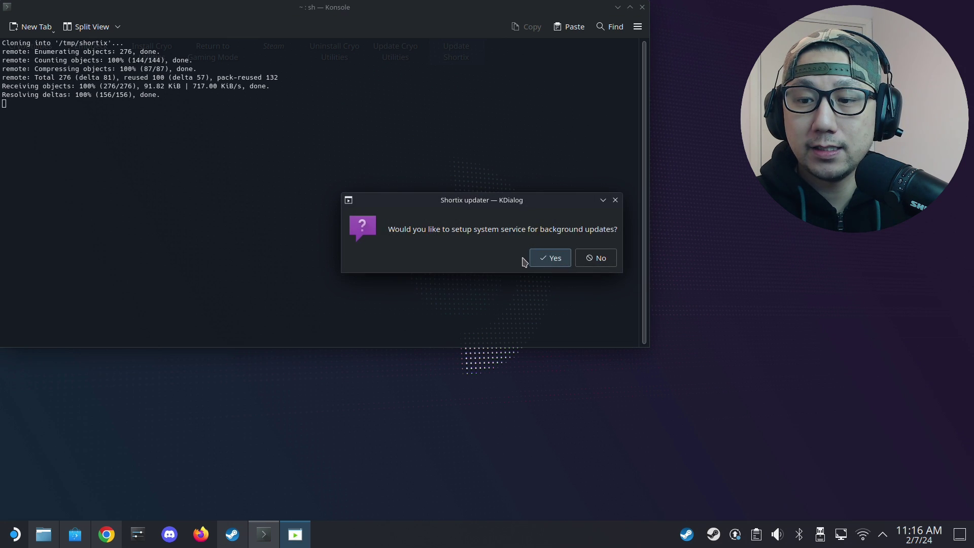
left_click(543, 257)
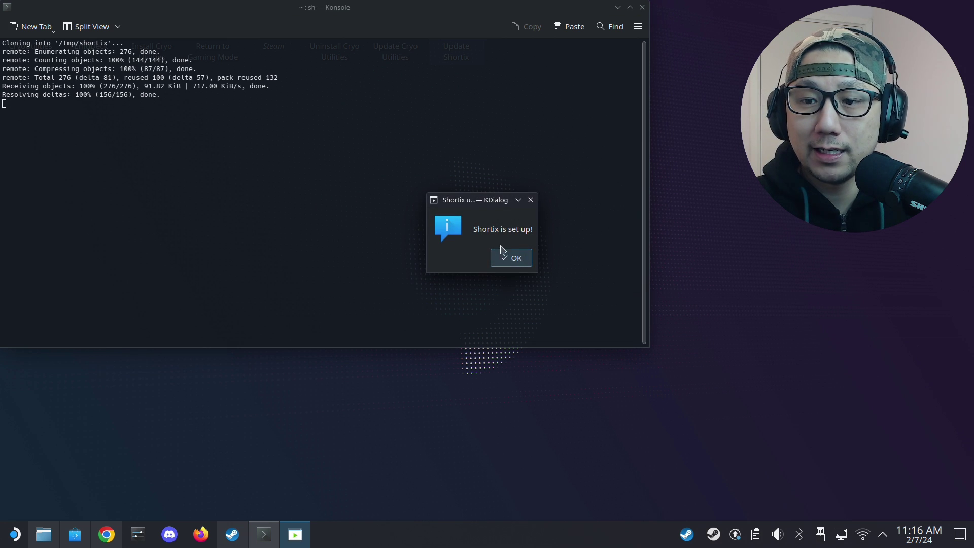
left_click(513, 256)
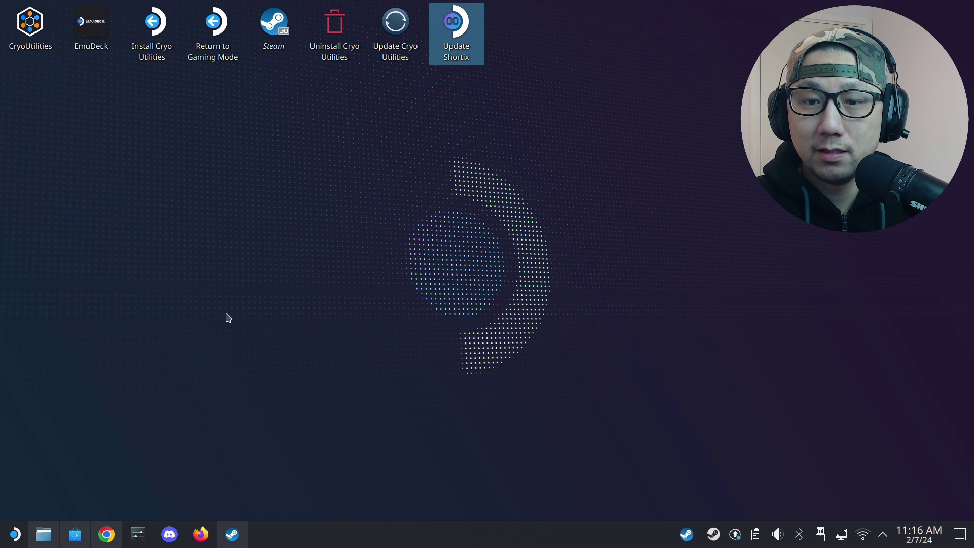
left_click(43, 534)
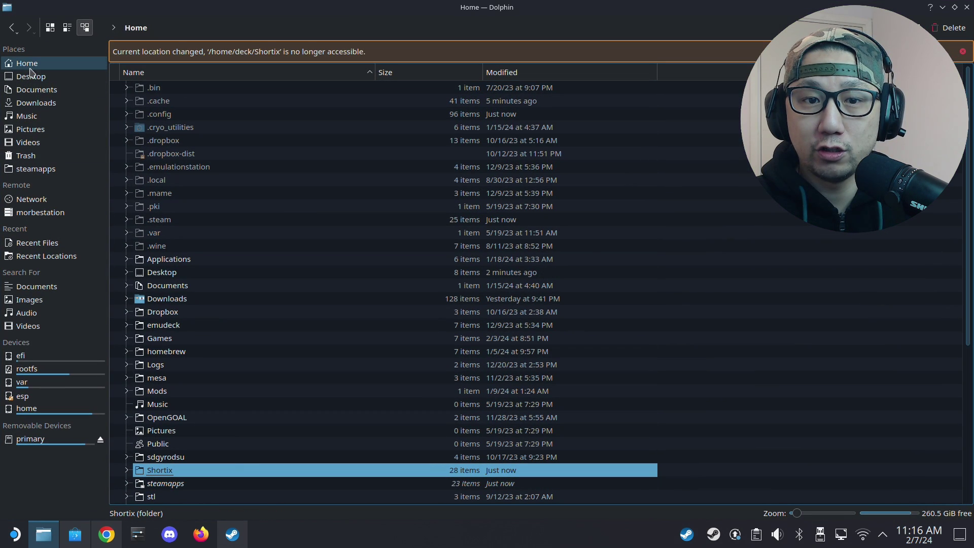
- Open the Shortix folder and follow the new WeMod-8.13.10.exe prefix link
double_click(161, 460)
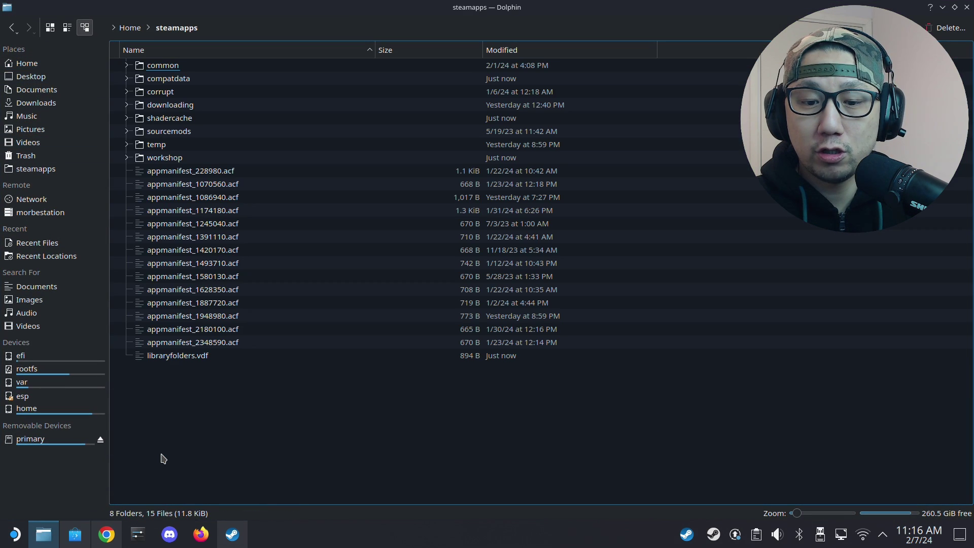
left_click(131, 27)
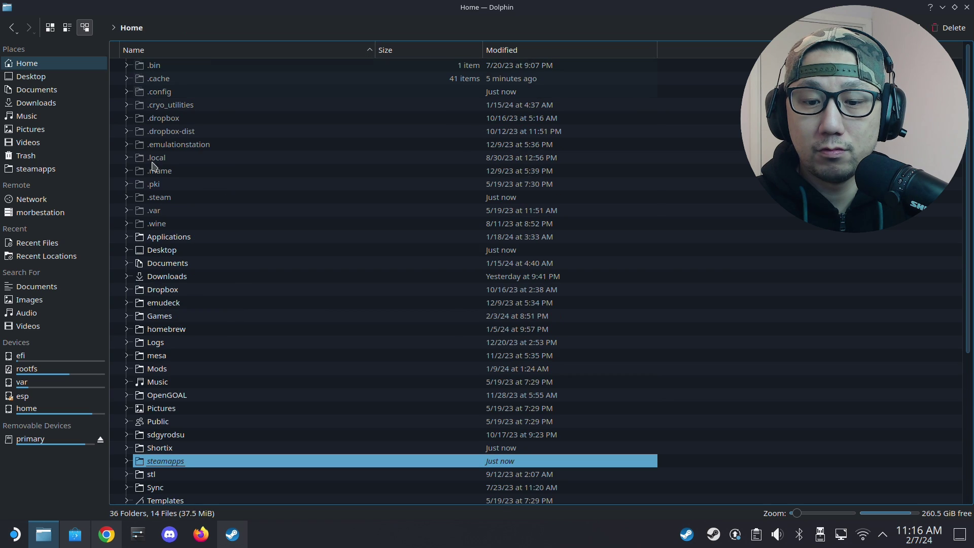
double_click(162, 448)
left_click(192, 335)
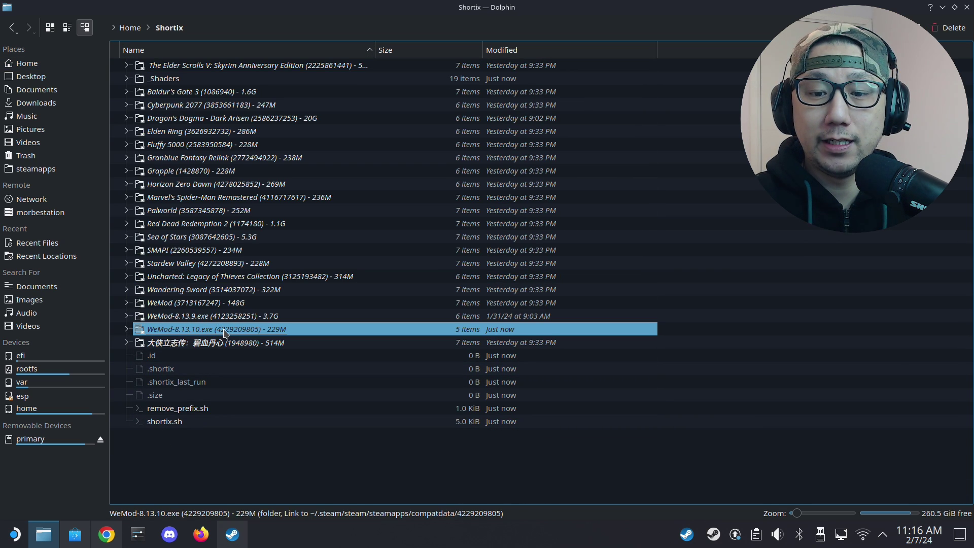
double_click(226, 332)
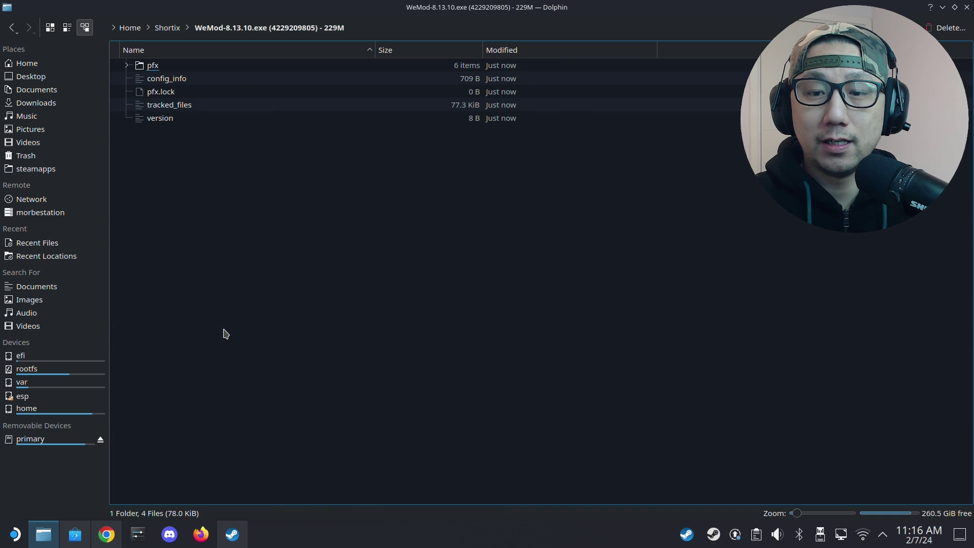
left_click(167, 28)
right_click(212, 334)
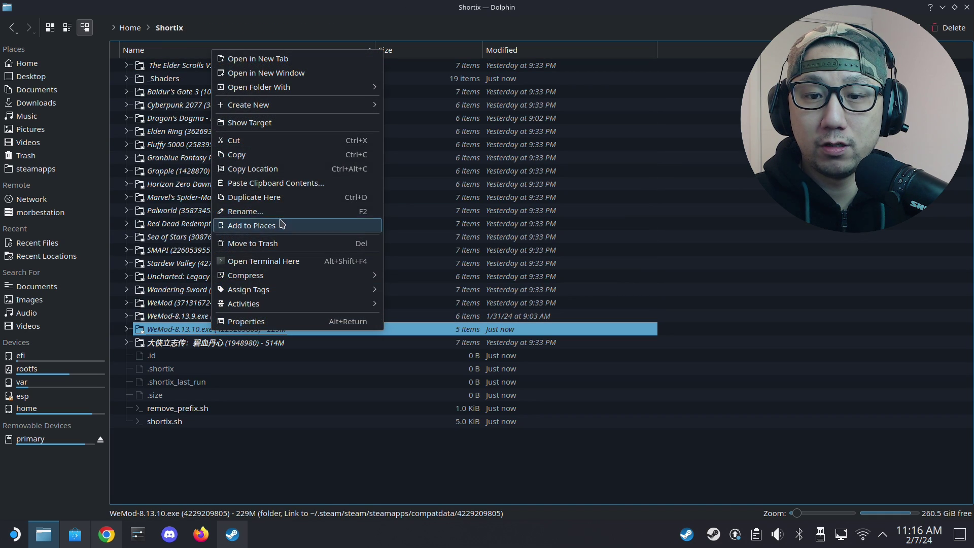
left_click(281, 126)
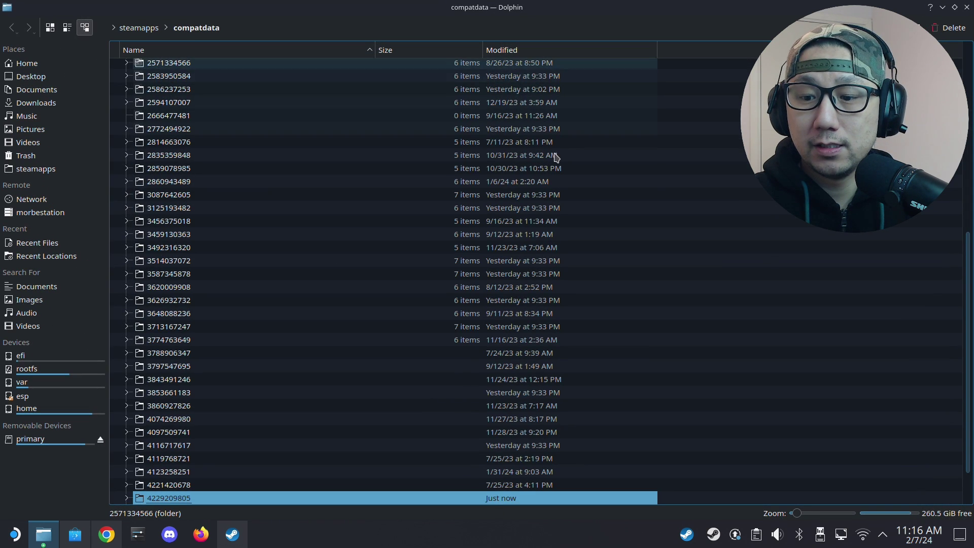
left_click(525, 50)
left_click(525, 53)
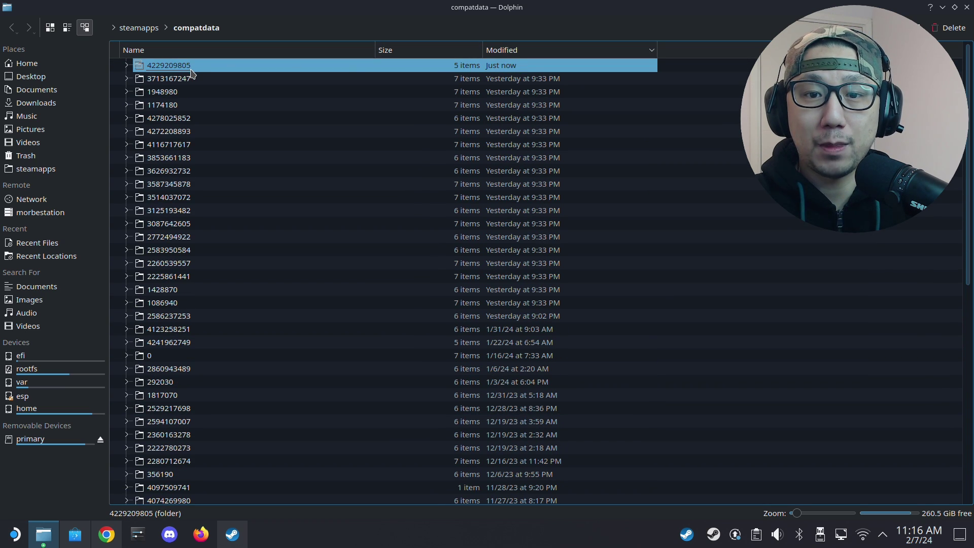
double_click(277, 69)
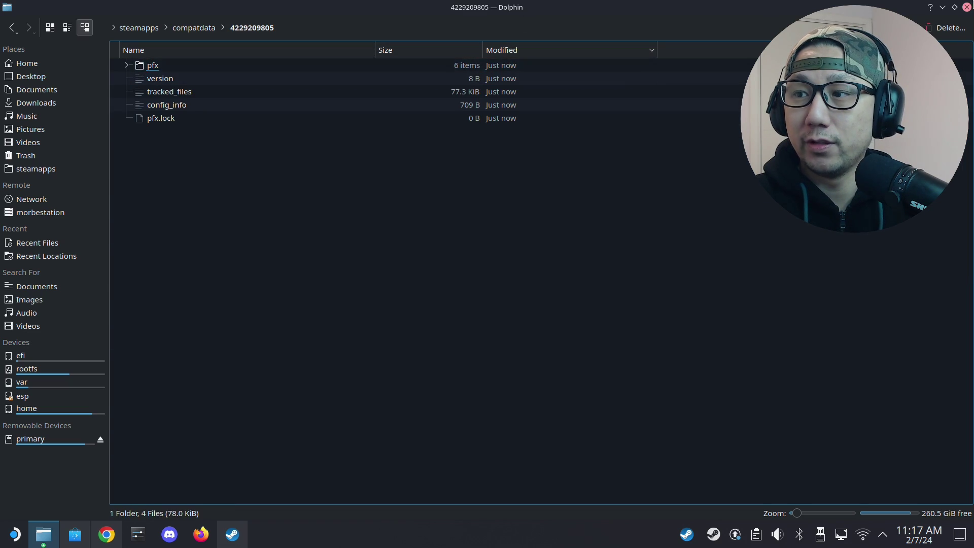
key("alt+Left")
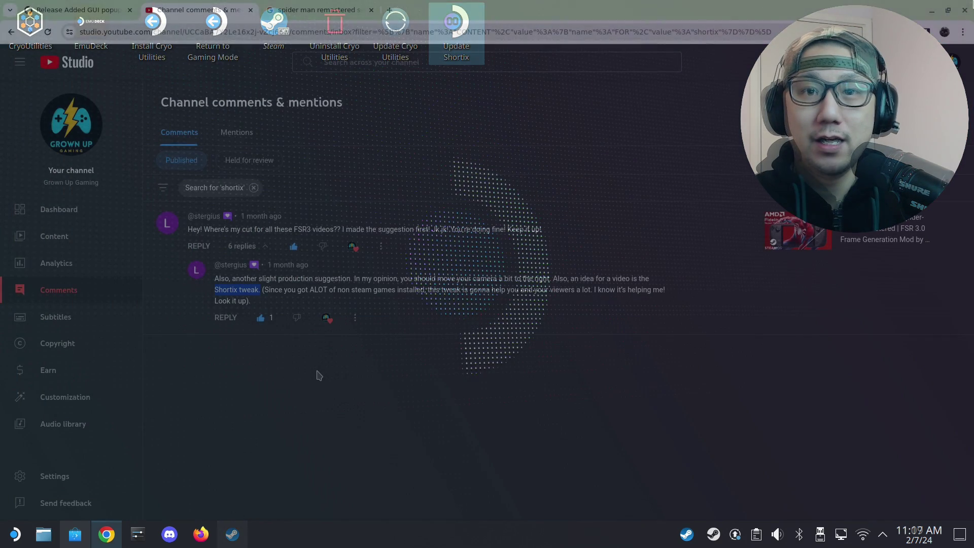